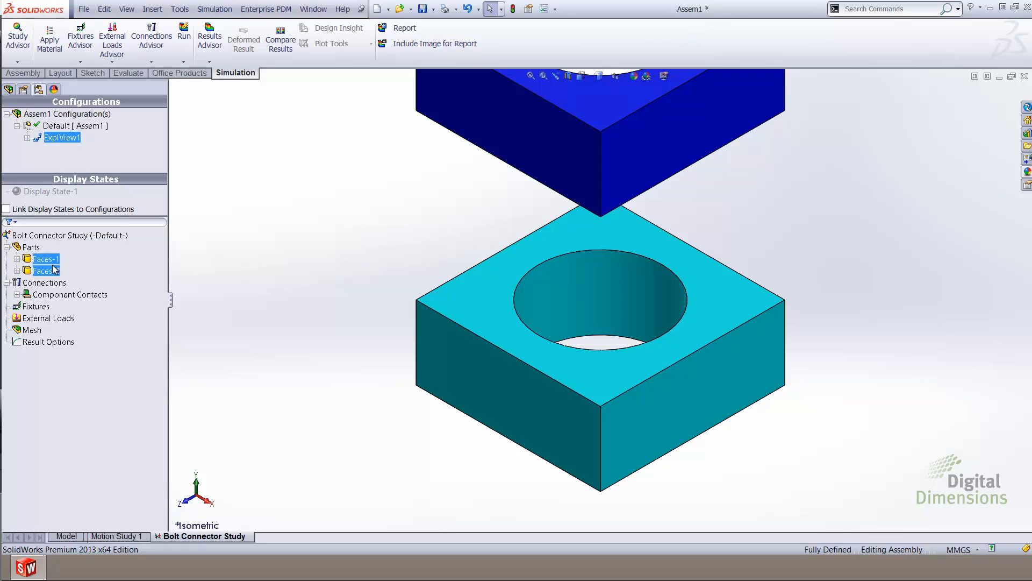
# Create a No Penetration contact set between the top face of the lower block and the bottom face of the upper block.
pyautogui.rightClick(46, 283)
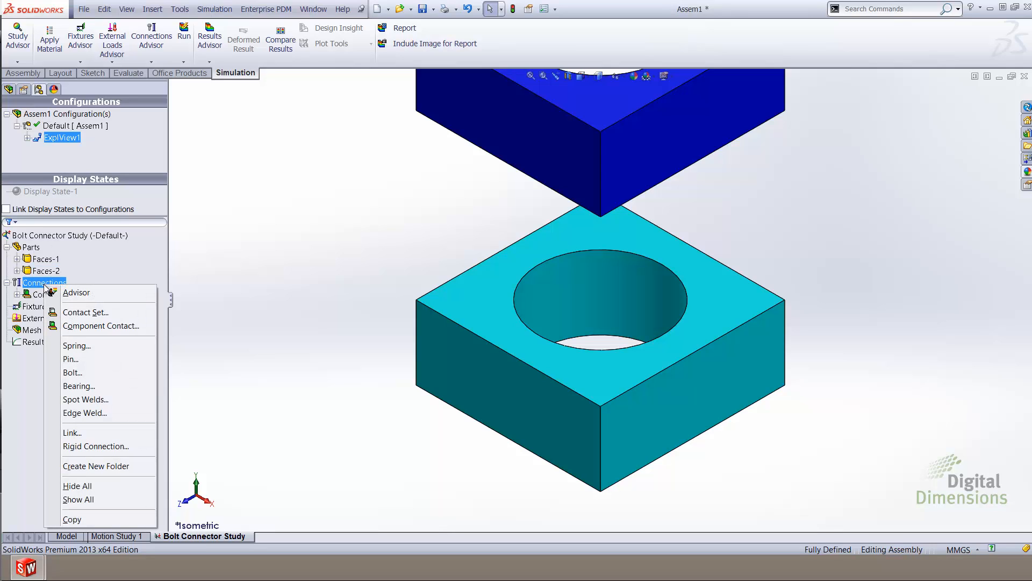
pyautogui.click(75, 312)
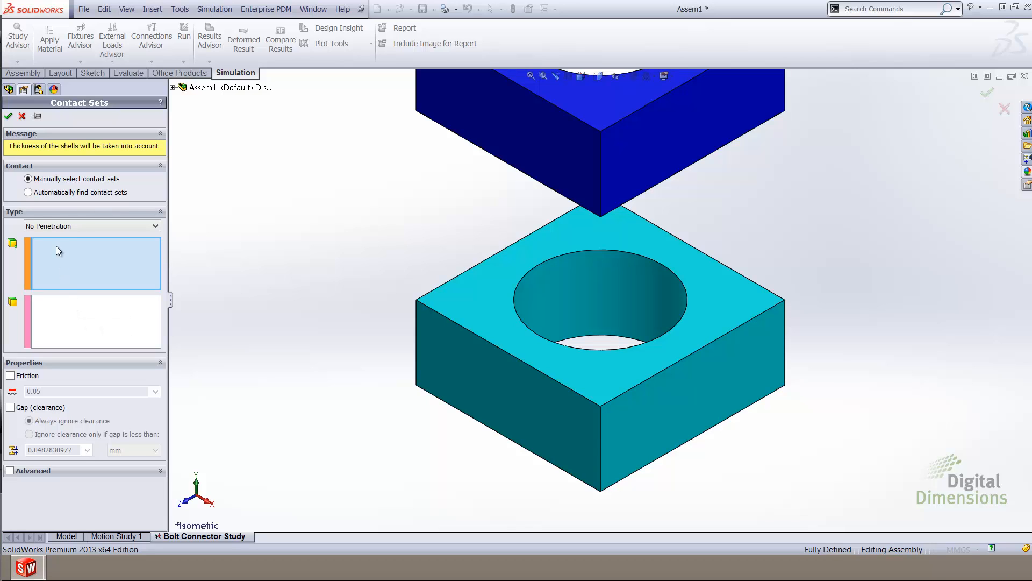
pyautogui.click(444, 295)
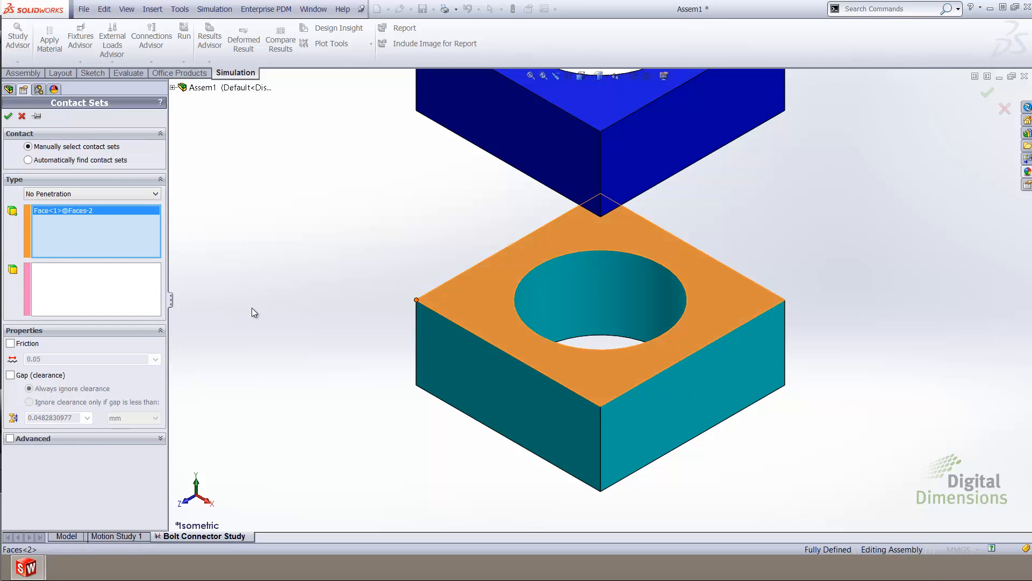
pyautogui.click(127, 293)
pyautogui.moveTo(299, 347); pyautogui.dragTo(473, 196, button='middle')
pyautogui.click(565, 152)
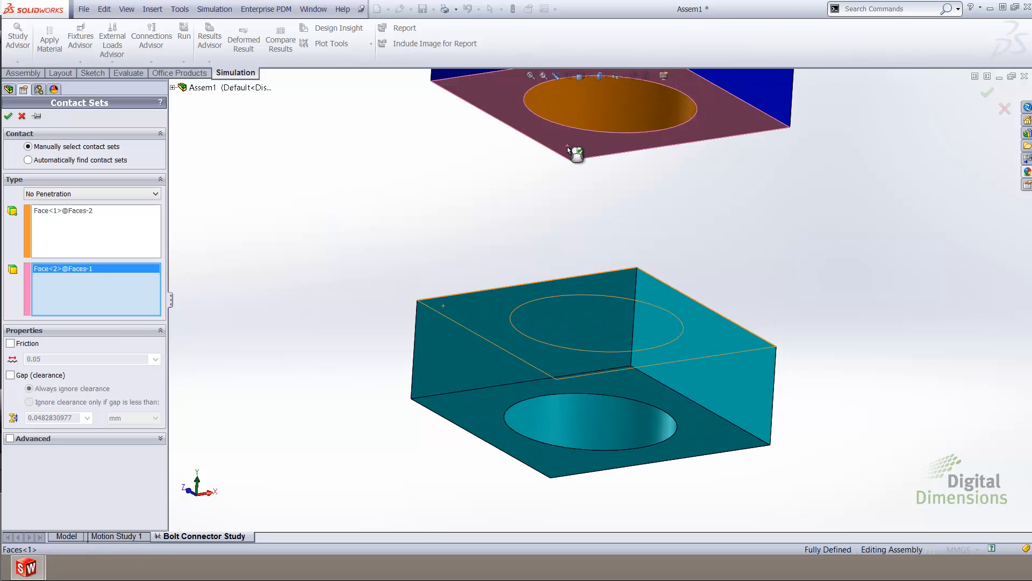
pyautogui.click(9, 117)
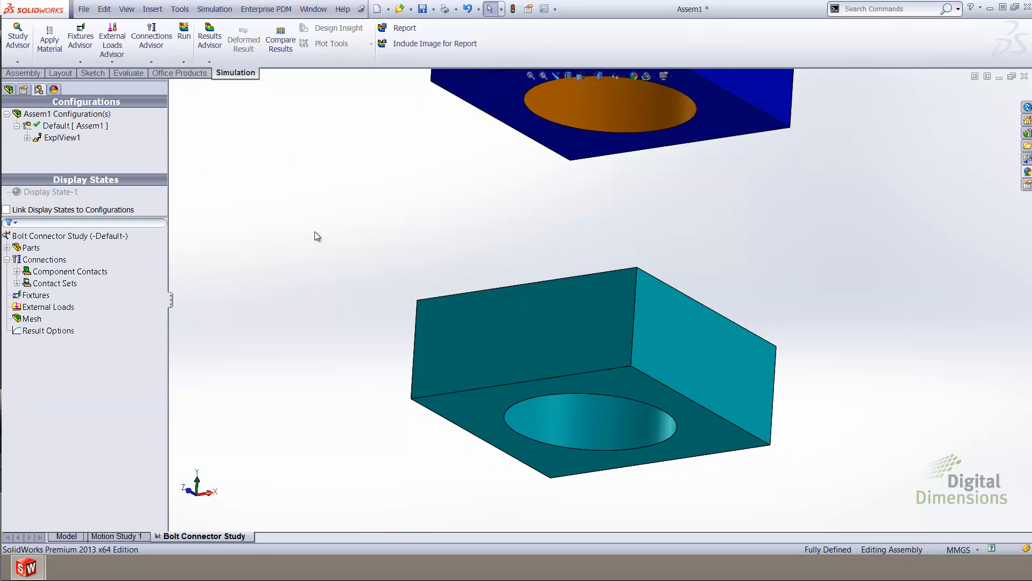
# Collapse the assembly's exploded view and expand the study's contact sets.
pyautogui.moveTo(398, 178); pyautogui.dragTo(407, 253, button='middle')
pyautogui.scroll(4, 438, 251)
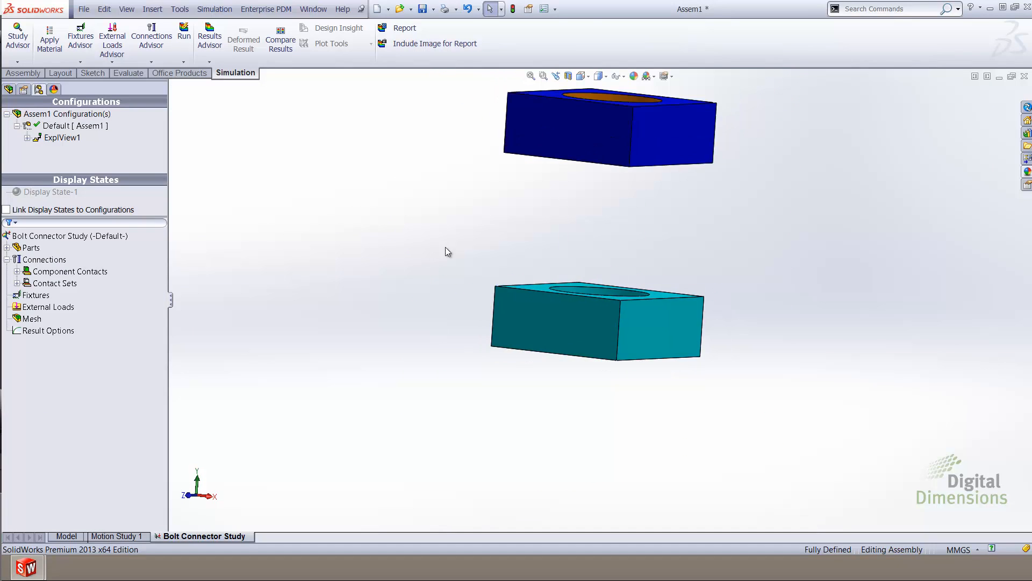
pyautogui.scroll(-1, 645, 116)
pyautogui.scroll(-1, 645, 120)
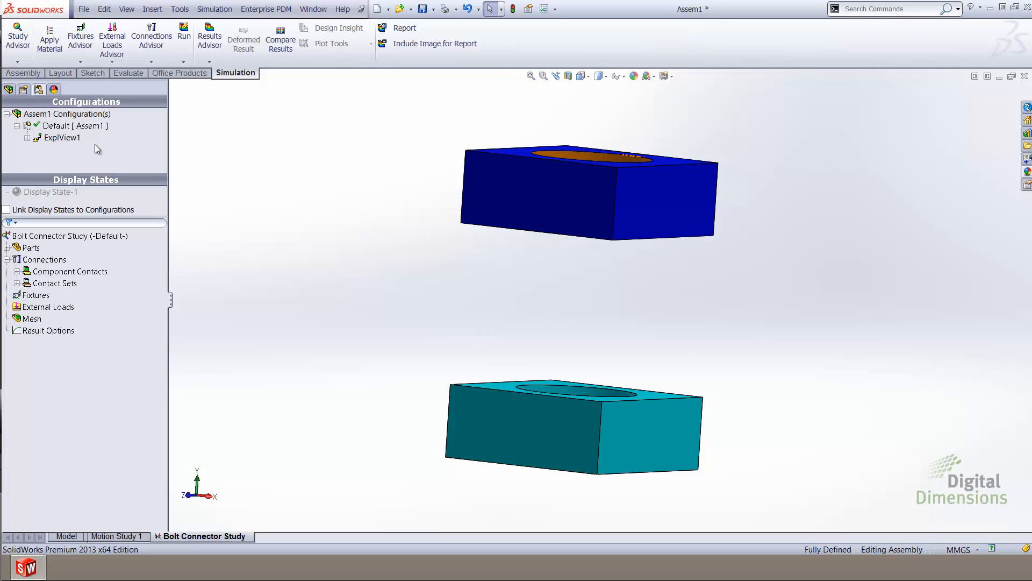
pyautogui.rightClick(64, 139)
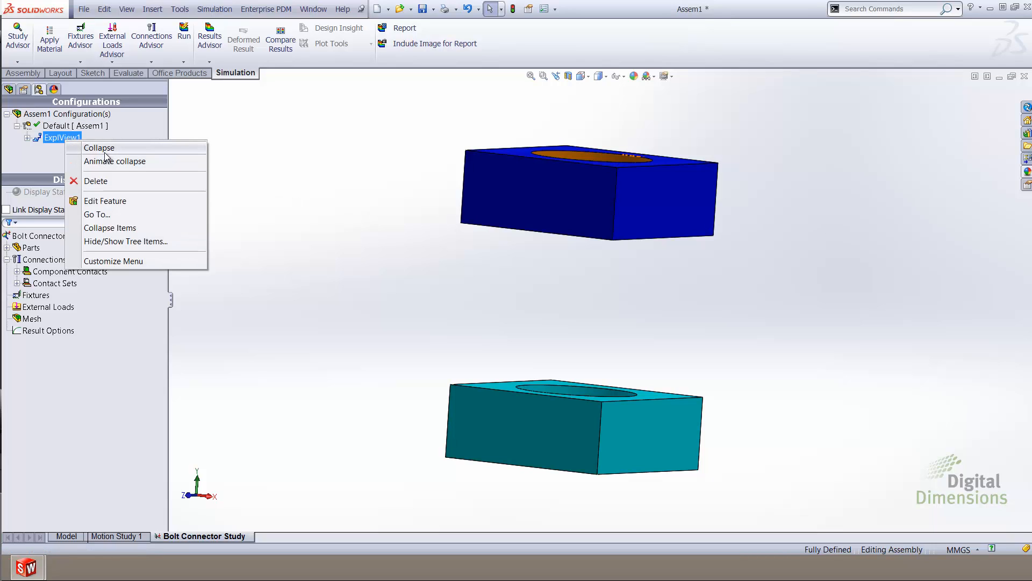
pyautogui.click(104, 148)
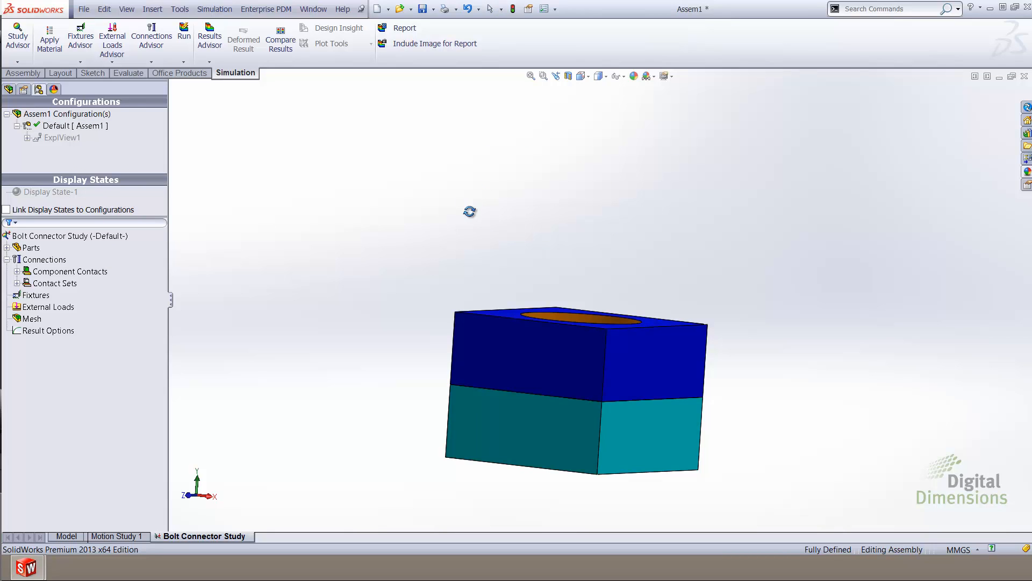
pyautogui.moveTo(469, 211); pyautogui.dragTo(465, 286, button='middle')
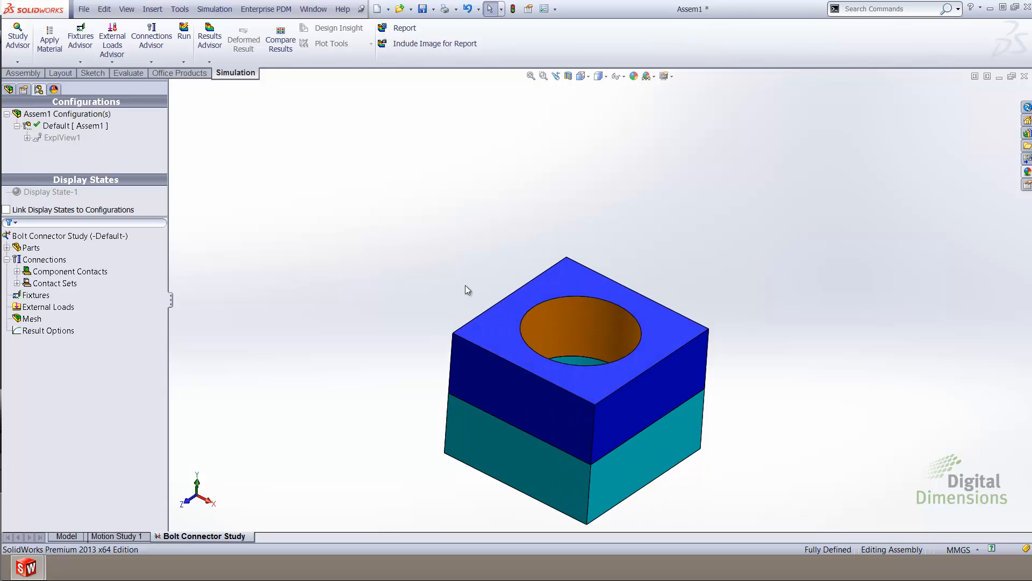
pyautogui.click(17, 283)
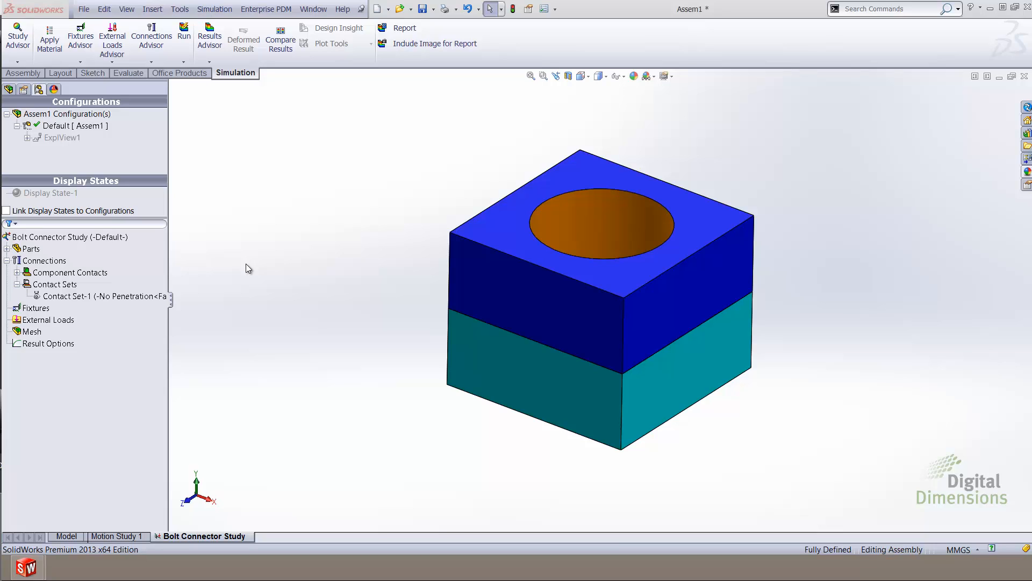
# Define a counterbore-with-nut bolt connector from the upper block's top hole edge to the lower block's bottom hole edge.
pyautogui.rightClick(56, 262)
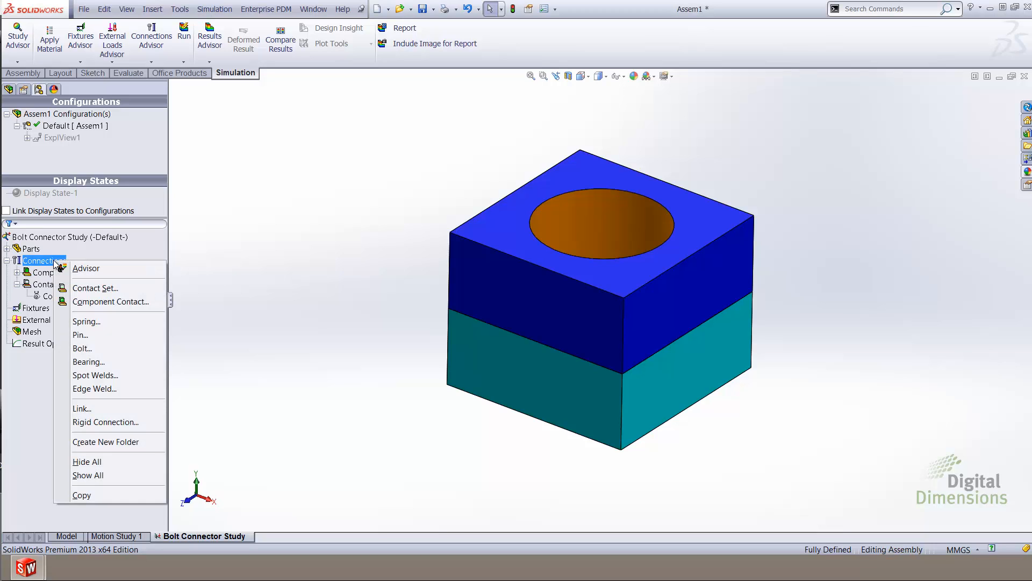
pyautogui.click(74, 350)
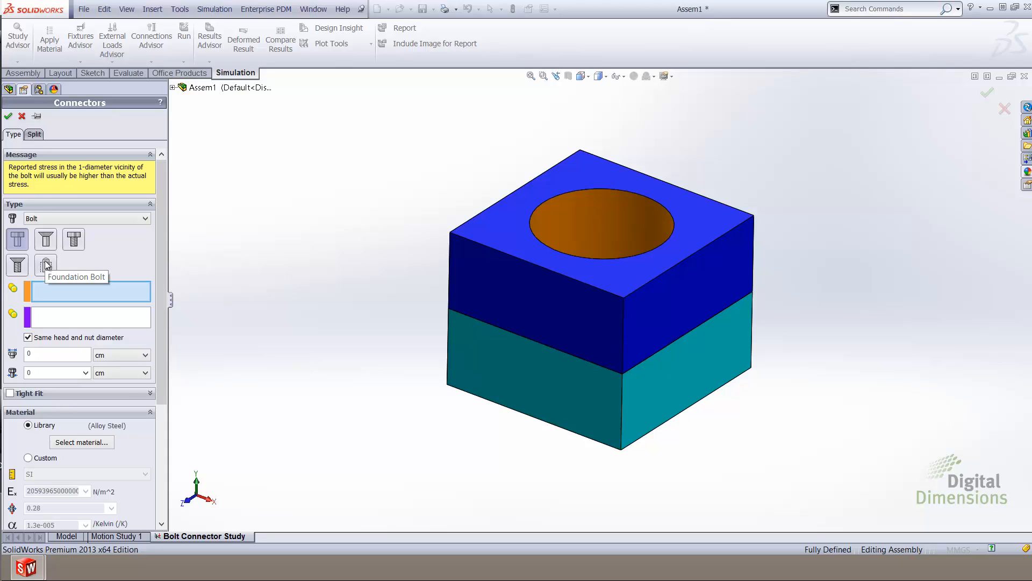
pyautogui.rightClick(46, 293)
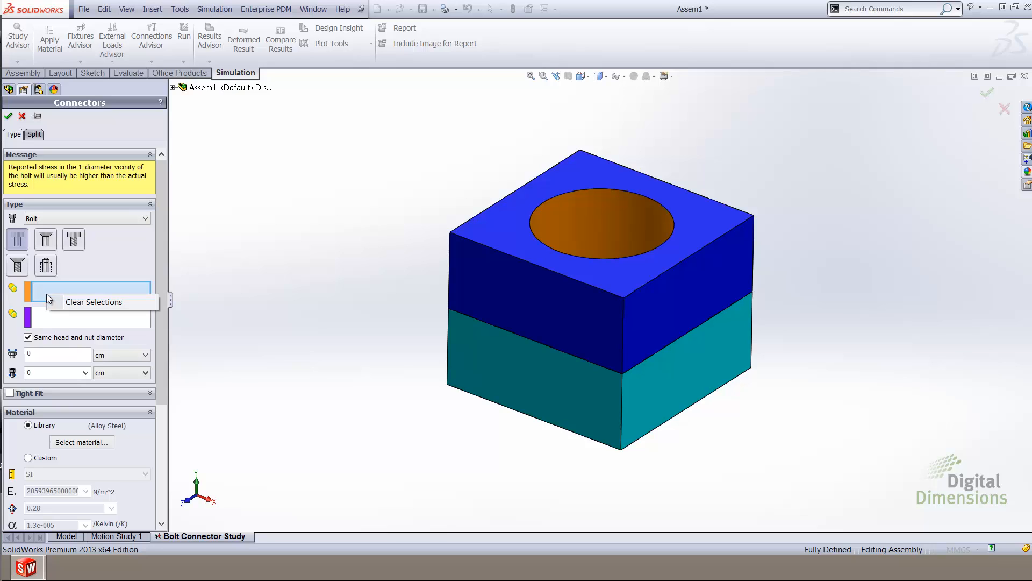
pyautogui.click(579, 189)
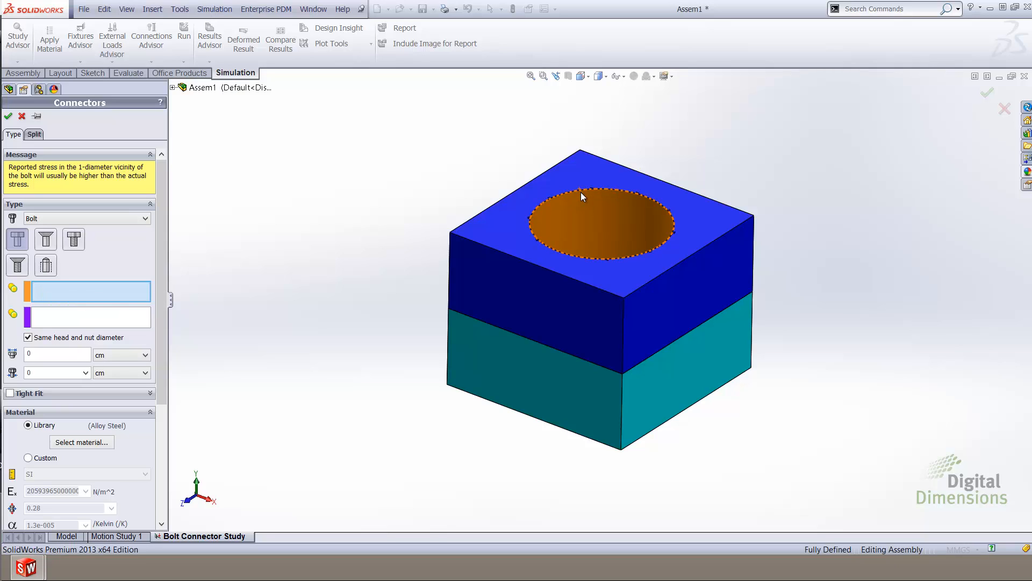
pyautogui.click(582, 191)
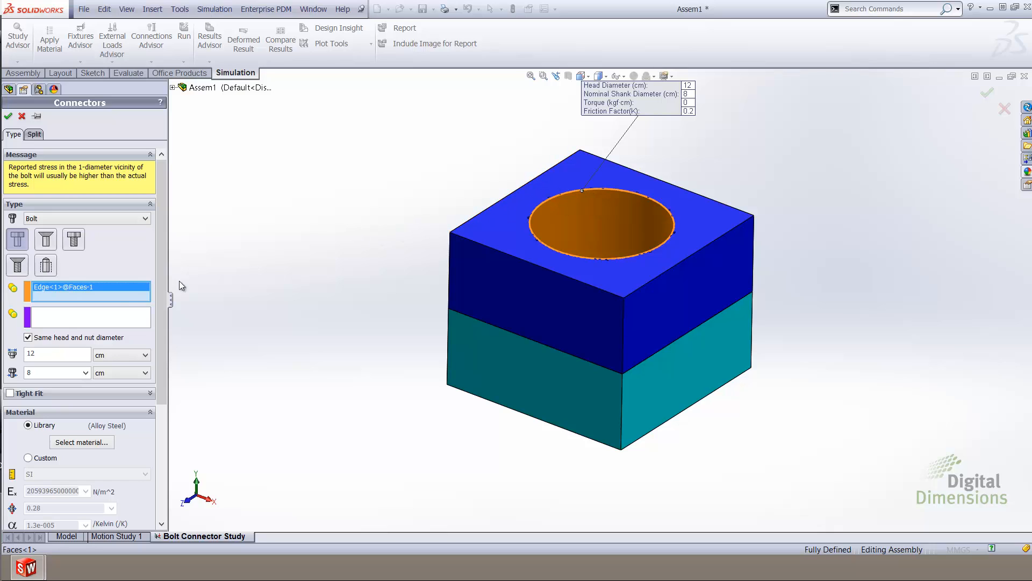
pyautogui.click(104, 318)
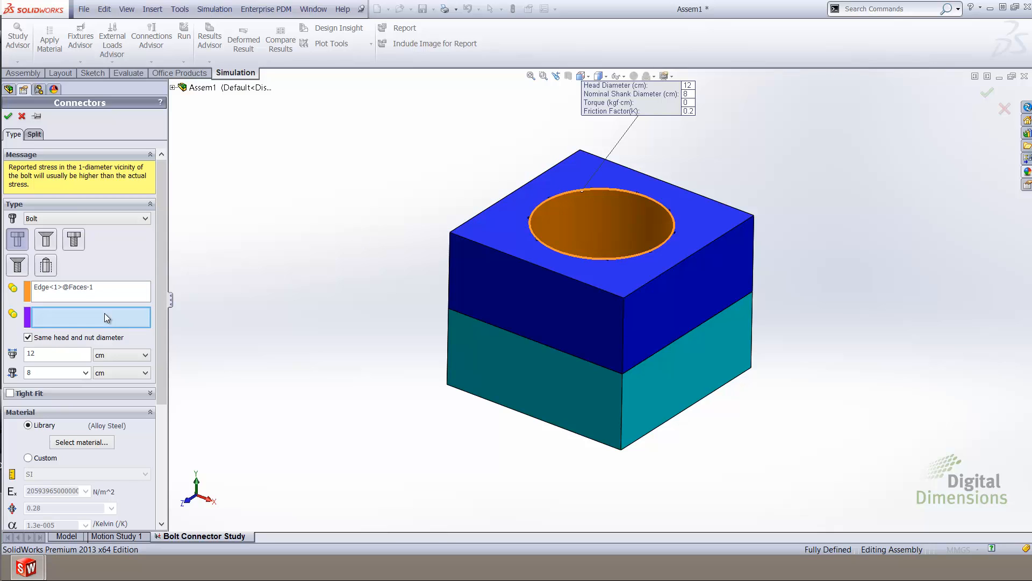
pyautogui.moveTo(508, 412); pyautogui.dragTo(506, 278, button='middle')
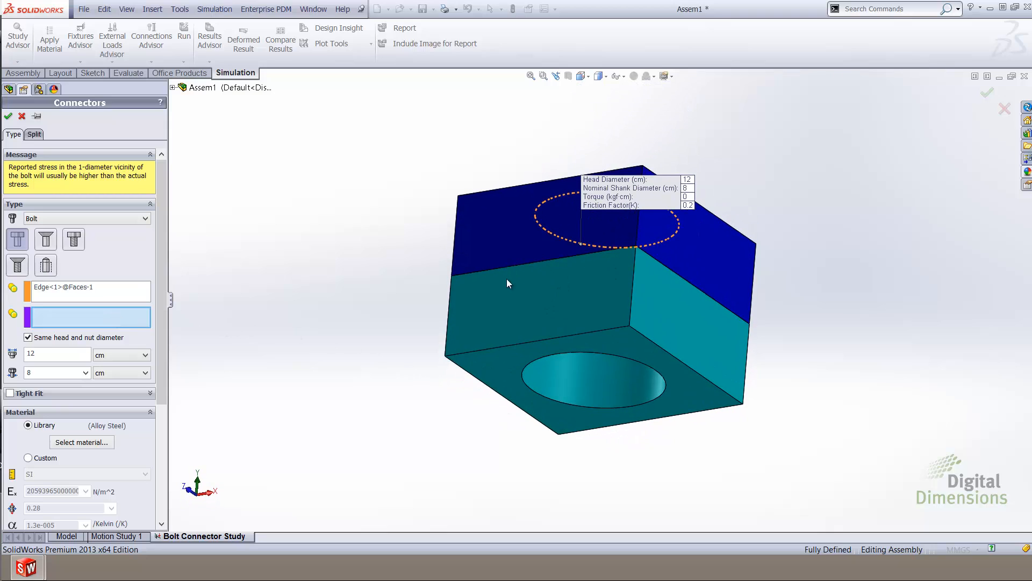
pyautogui.click(562, 405)
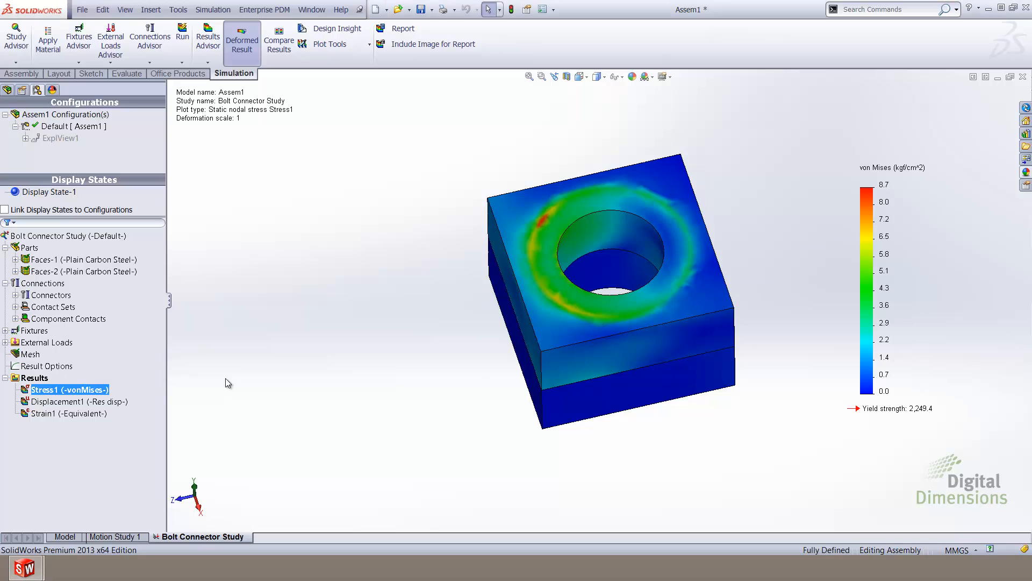
# List the pin/bolt/bearing forces from the study results for all bolts and examine the shear, axial and bending values.
pyautogui.click(34, 378)
pyautogui.rightClick(48, 381)
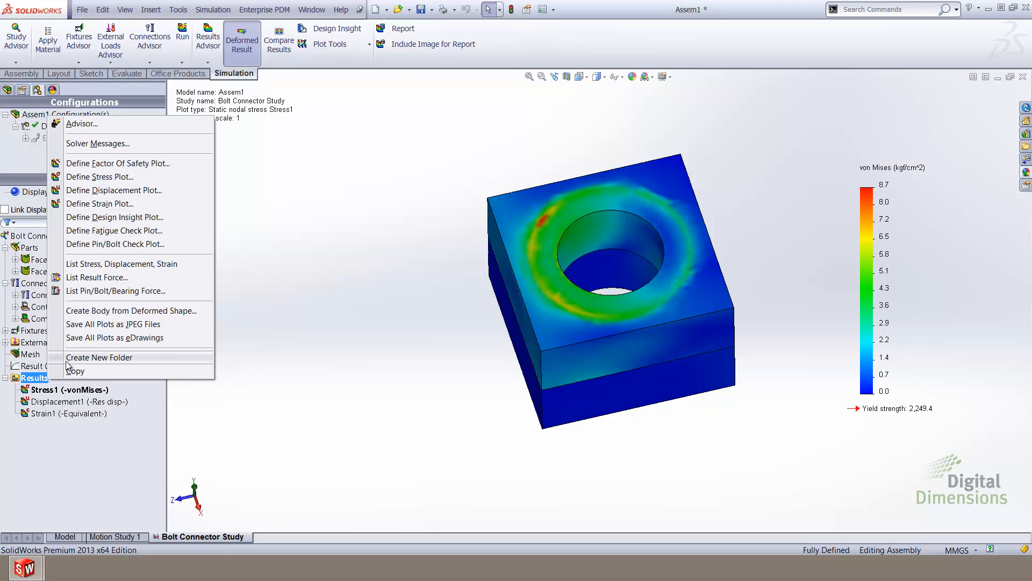
pyautogui.click(91, 290)
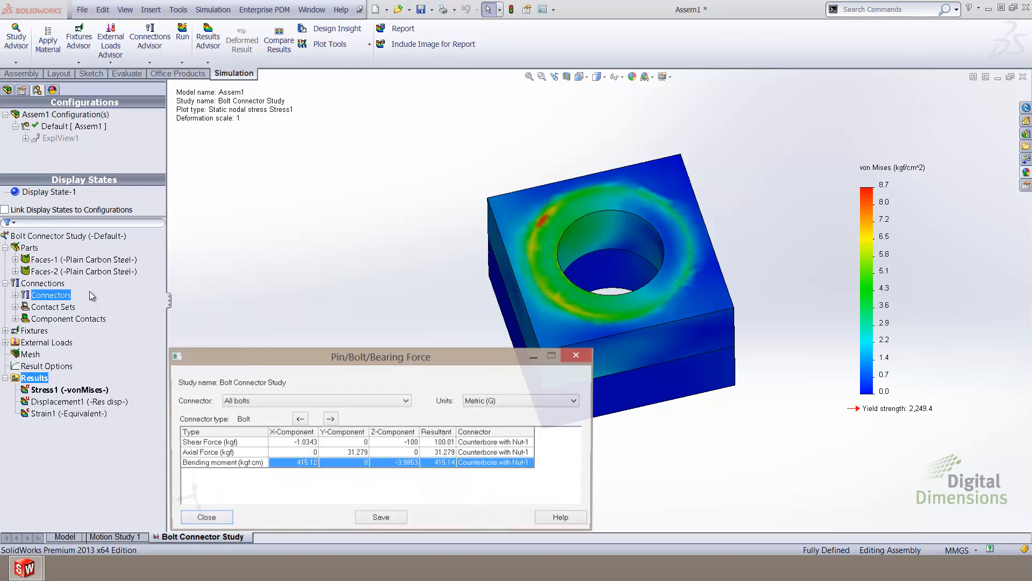
pyautogui.moveTo(266, 354); pyautogui.dragTo(263, 190)
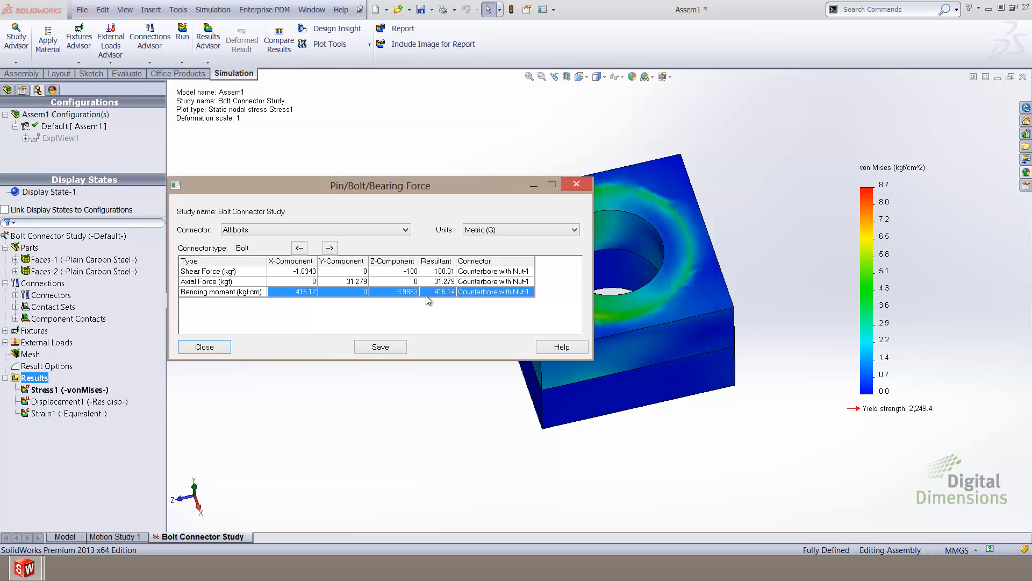
# Check the file types offered for exporting the bolt force table, and close the table without saving.
pyautogui.click(386, 346)
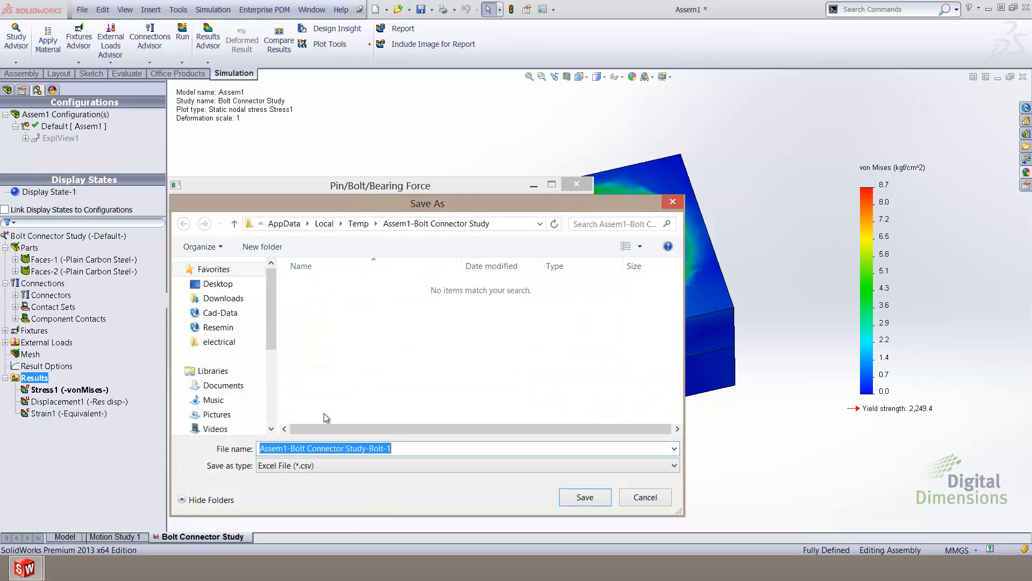
pyautogui.click(301, 467)
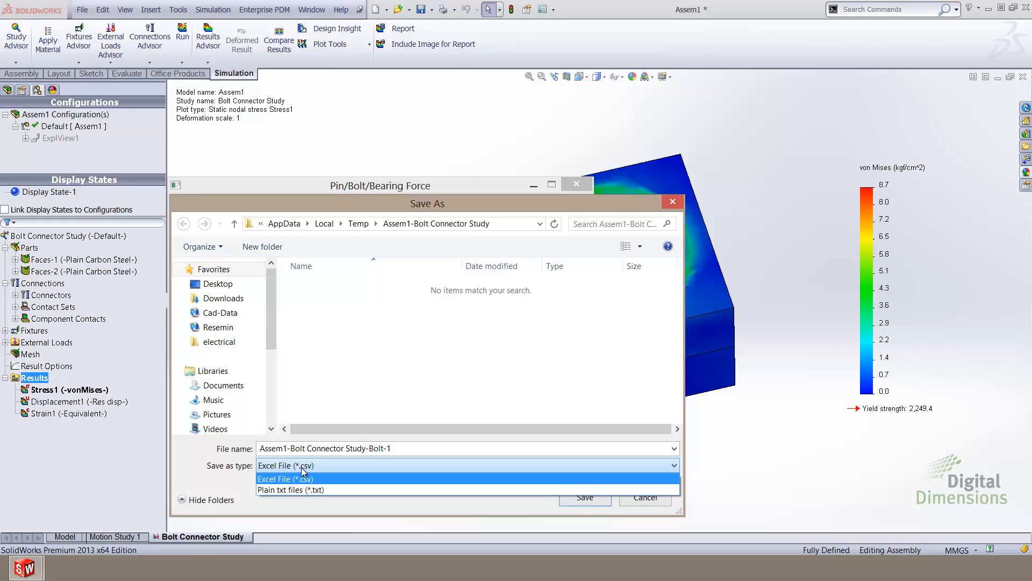
pyautogui.click(302, 467)
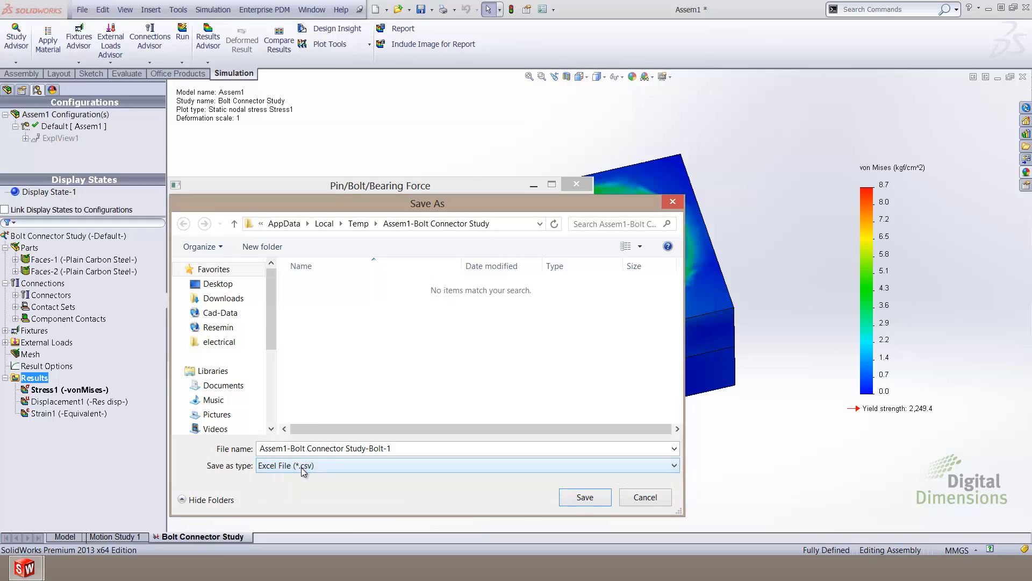
pyautogui.click(640, 498)
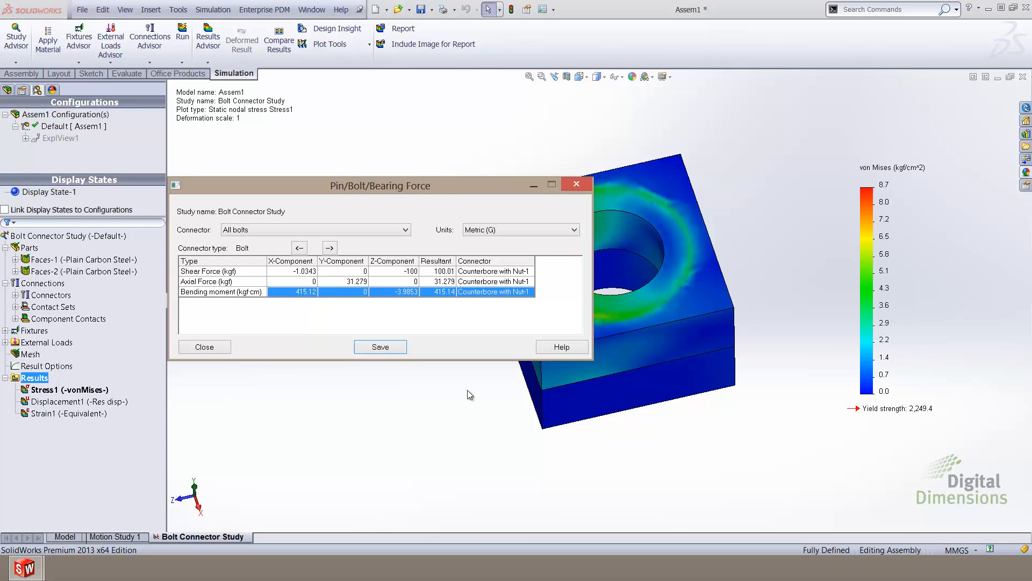
pyautogui.click(218, 347)
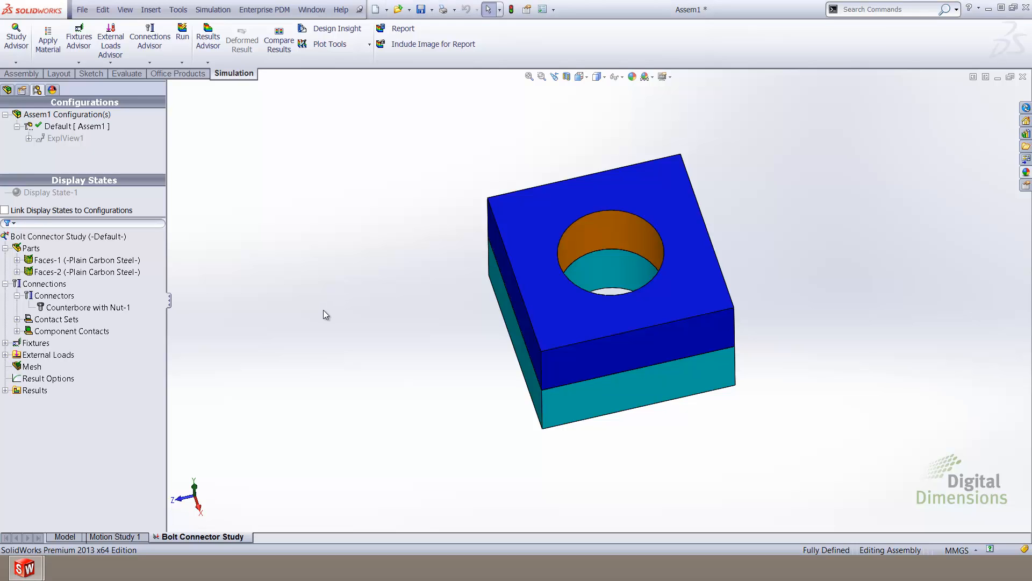
# Examine the bolt connector's Tight Fit, material, pre-load and advanced bolt series options in its definition.
pyautogui.rightClick(120, 306)
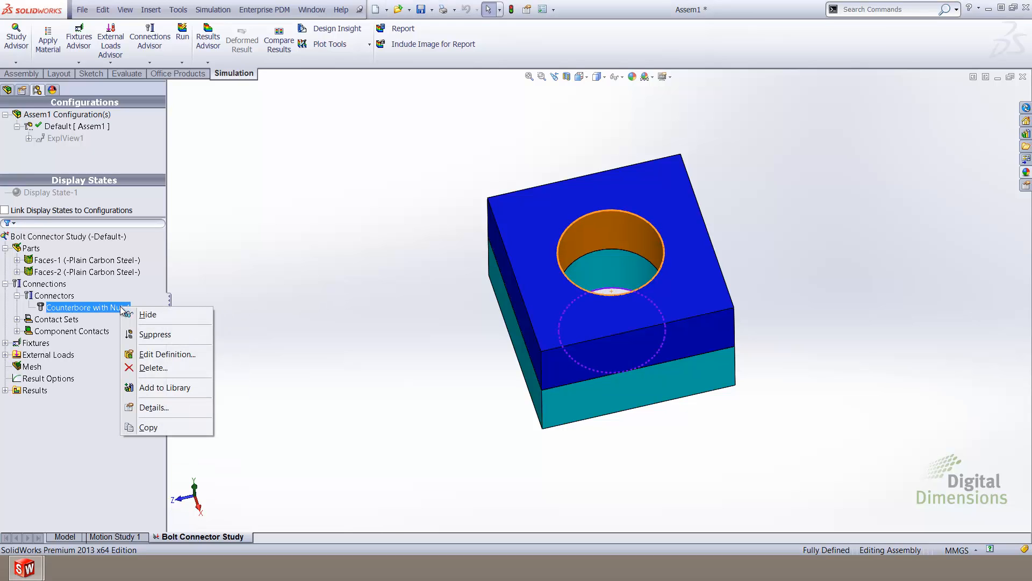
pyautogui.click(157, 354)
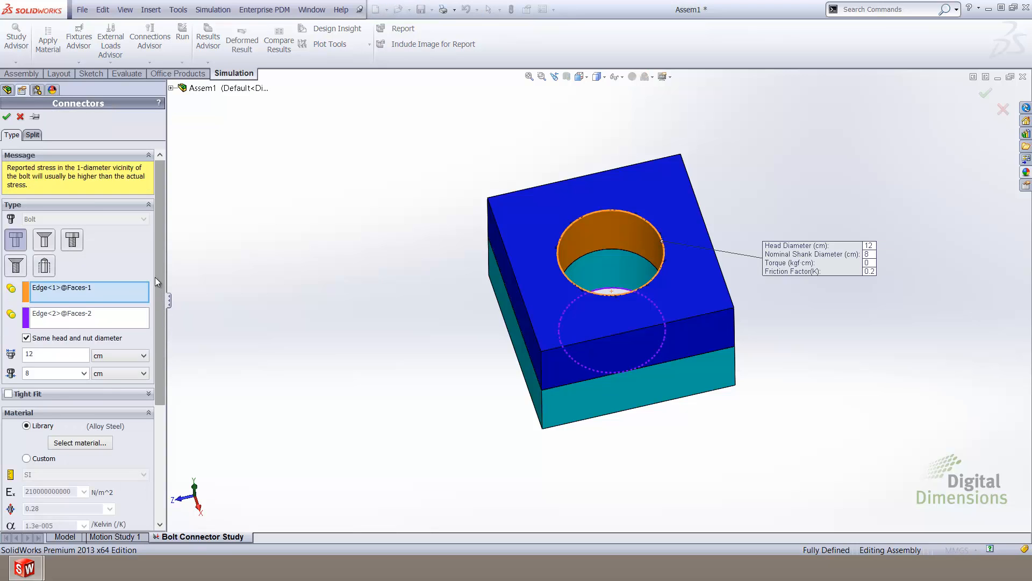
pyautogui.moveTo(153, 274); pyautogui.dragTo(143, 399)
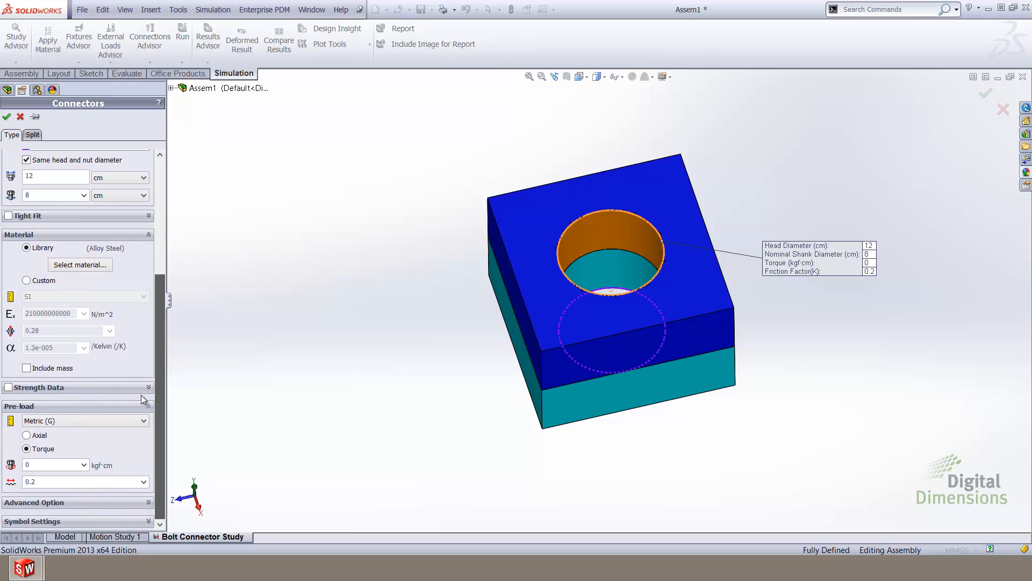
pyautogui.click(9, 216)
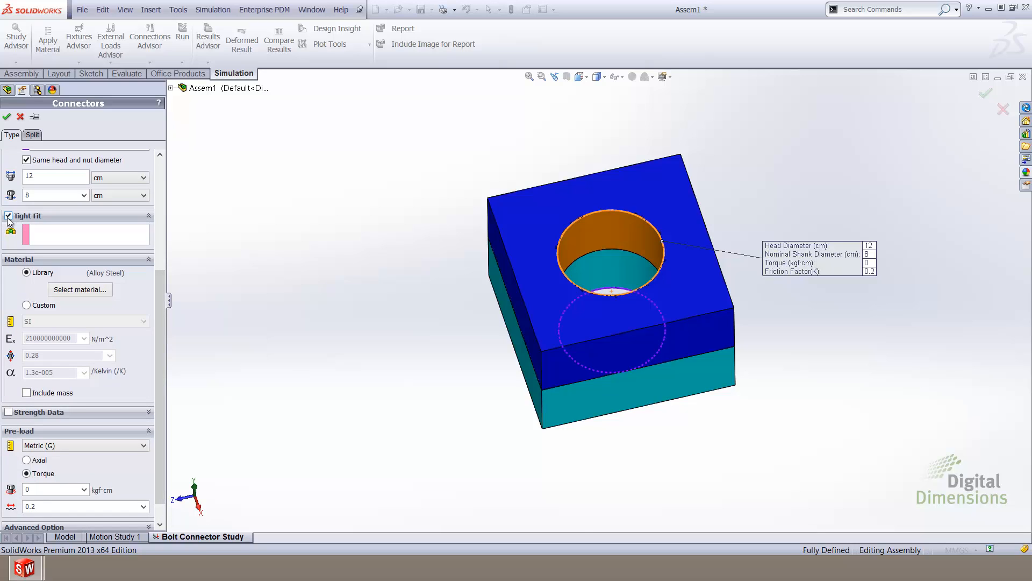
pyautogui.click(8, 216)
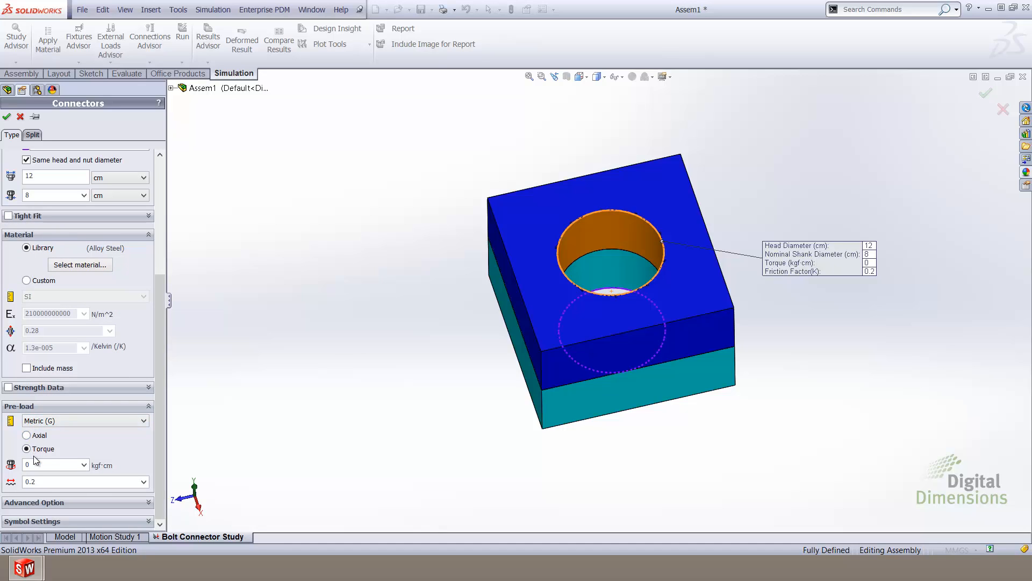
pyautogui.click(40, 503)
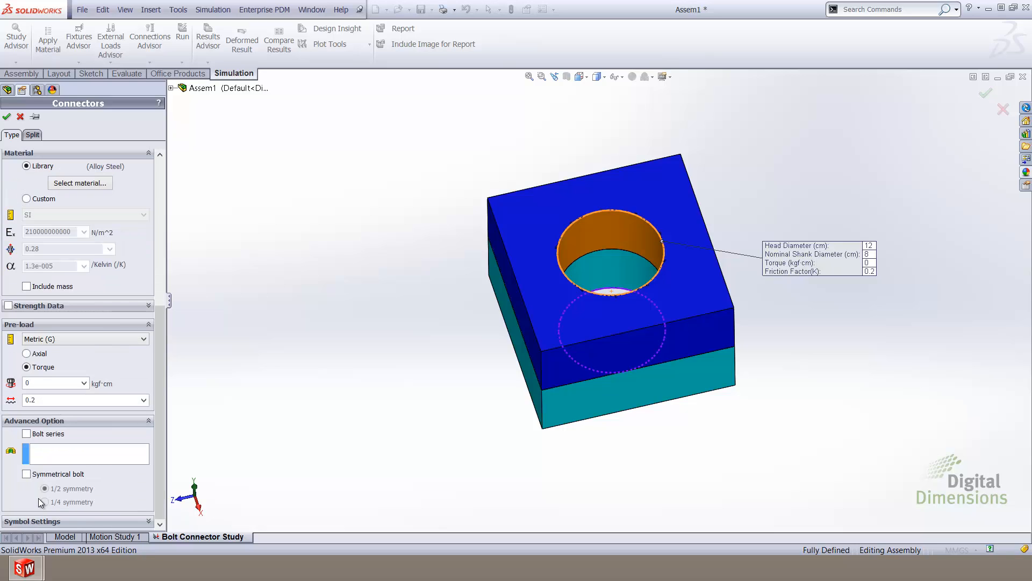
pyautogui.click(39, 459)
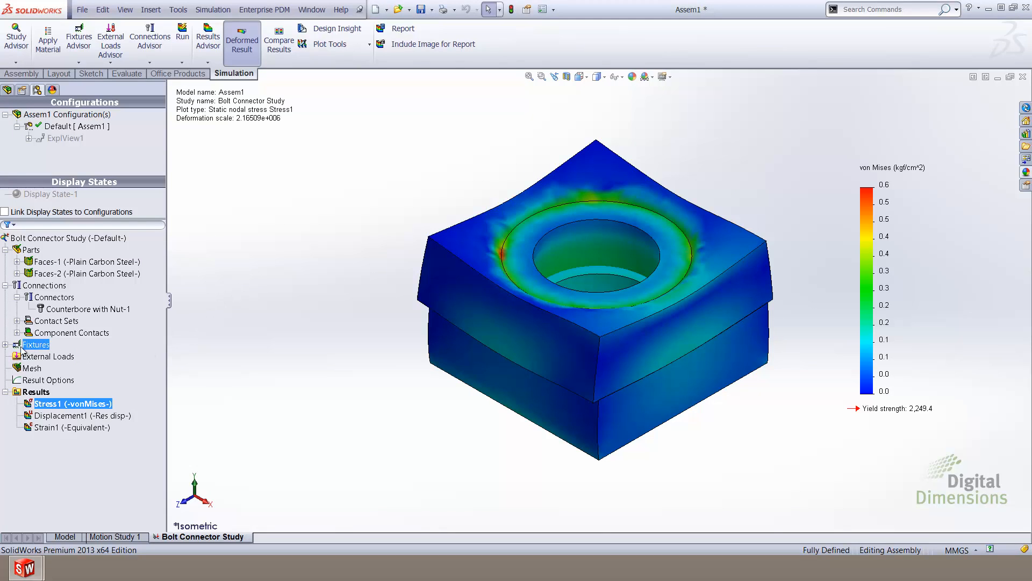
# Review the counterbore-with-nut connector's diameters, material and pre-load torque in its definition, and close it without changes.
pyautogui.rightClick(49, 310)
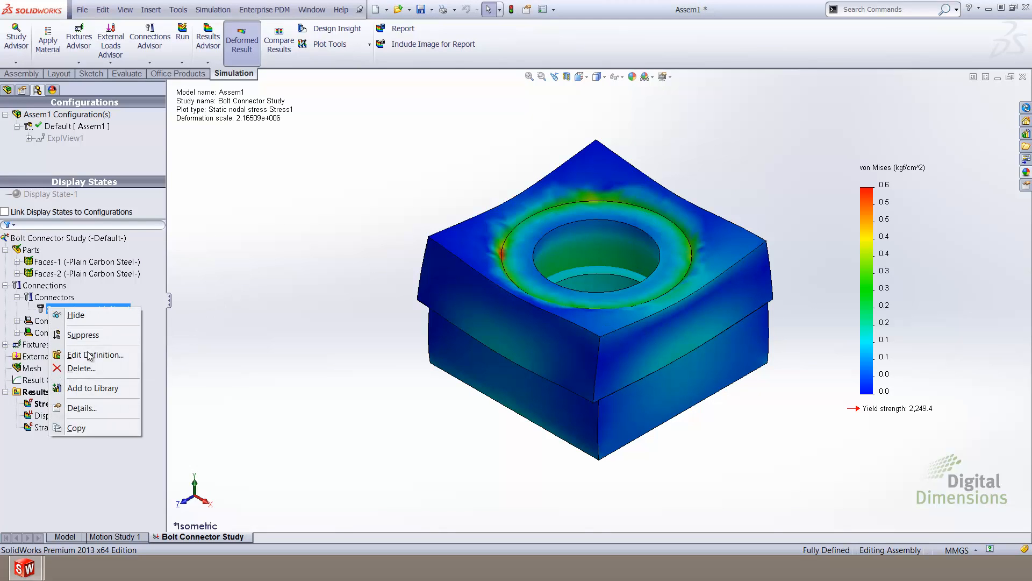
pyautogui.click(93, 355)
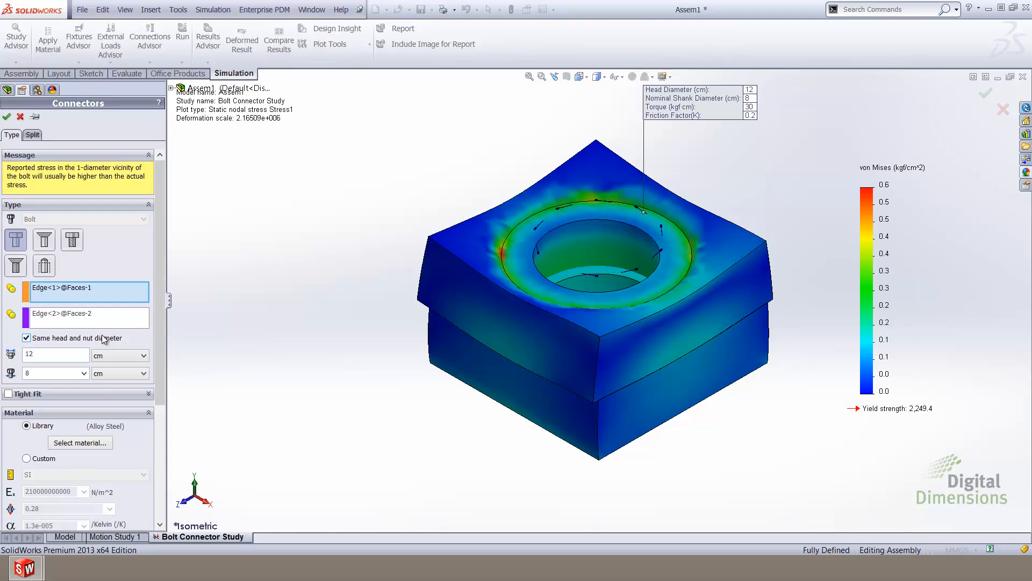
pyautogui.moveTo(160, 277); pyautogui.dragTo(159, 393)
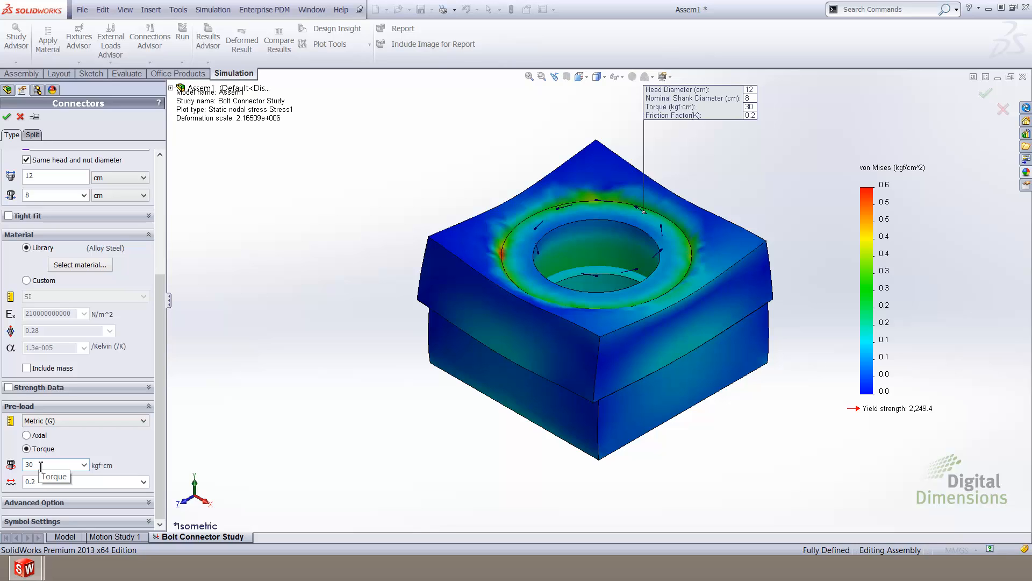
pyautogui.click(20, 117)
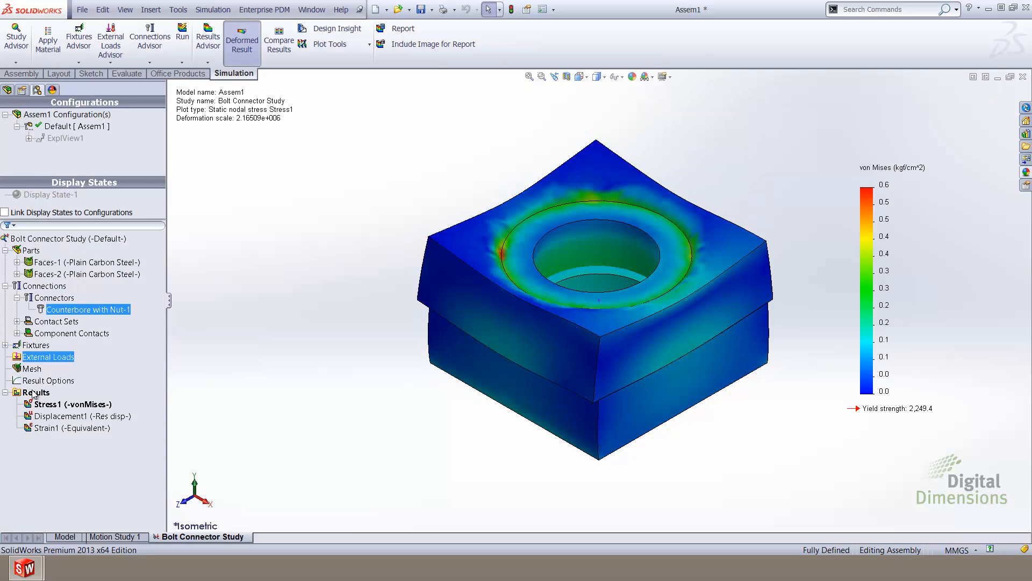
# Animate the von Mises stress plot with the playback speed lowered to 0, and close the animation.
pyautogui.rightClick(43, 403)
pyautogui.click(67, 220)
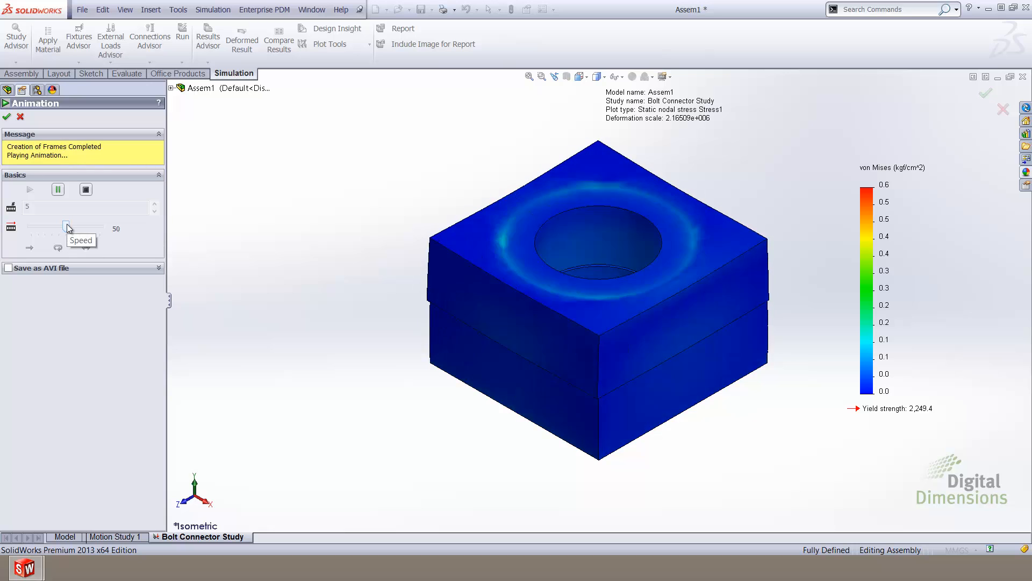
pyautogui.moveTo(68, 229); pyautogui.dragTo(29, 231)
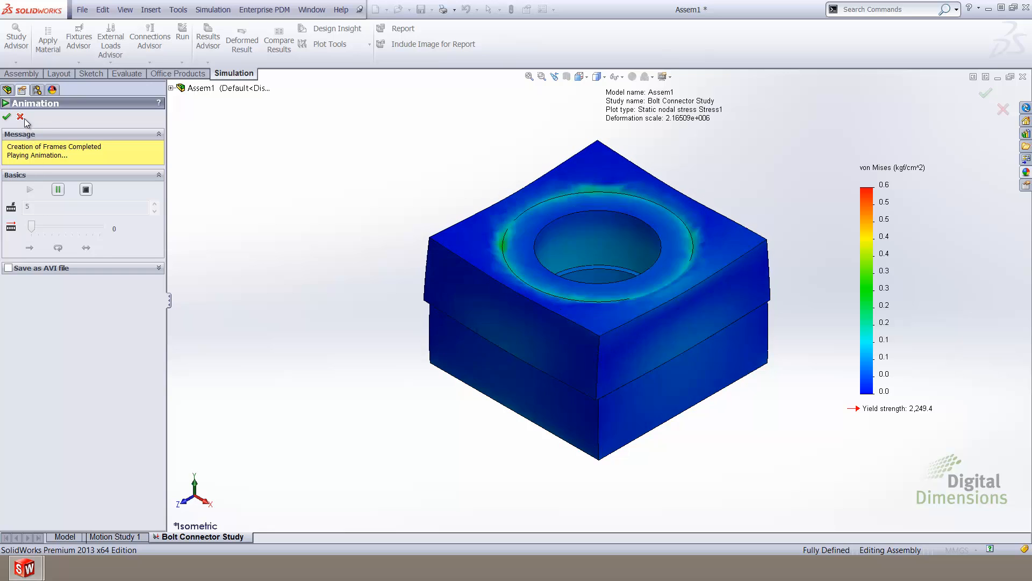
pyautogui.click(6, 117)
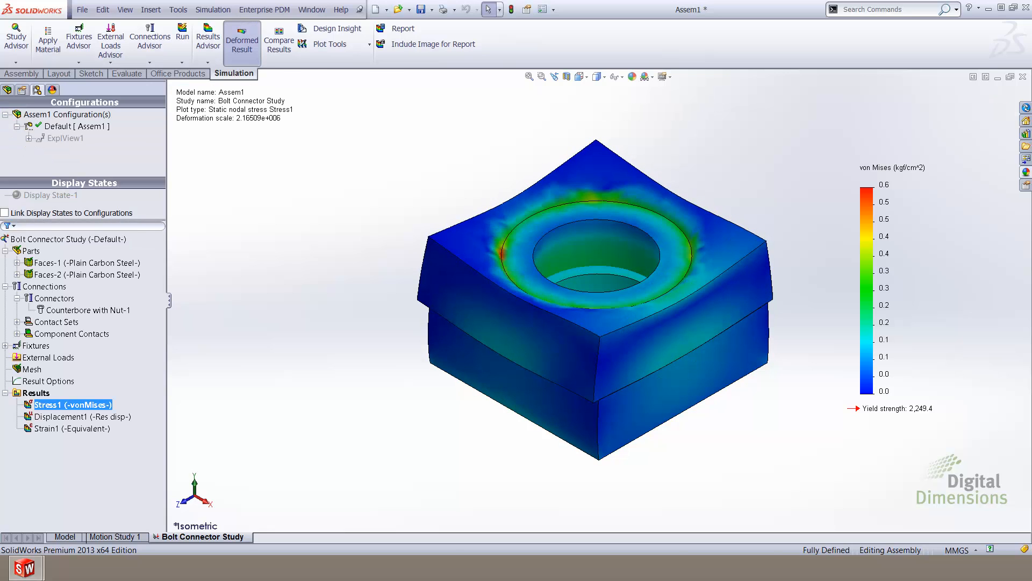
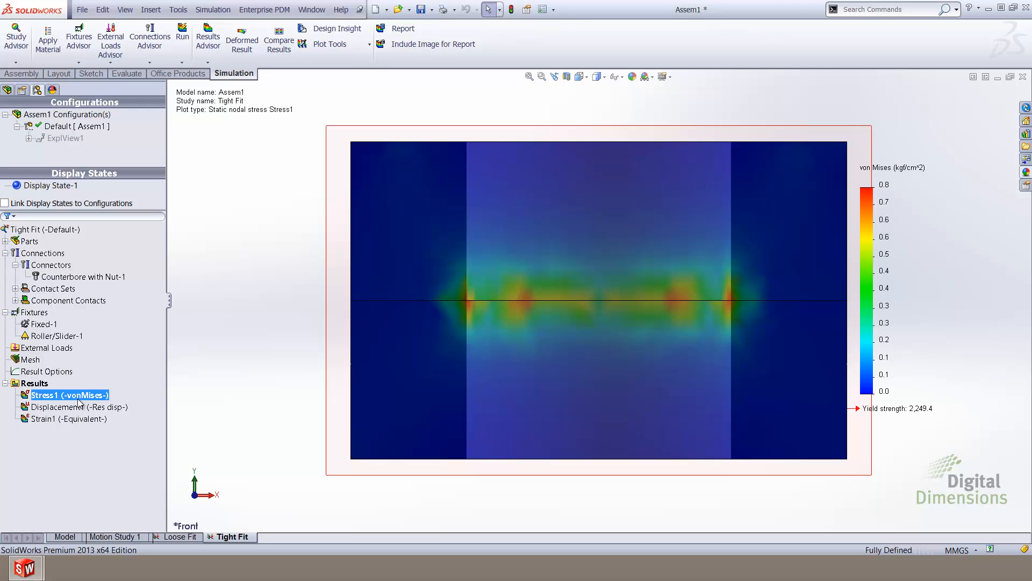
# Compare the Tight Fit study's sectioned stress plot in its deformed and undeformed states.
pyautogui.click(255, 33)
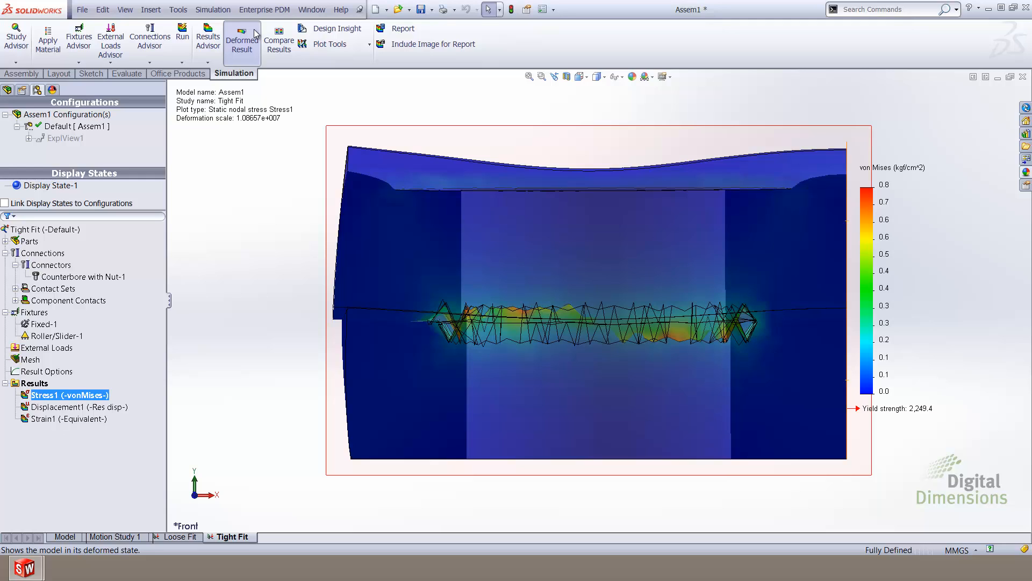
pyautogui.click(243, 47)
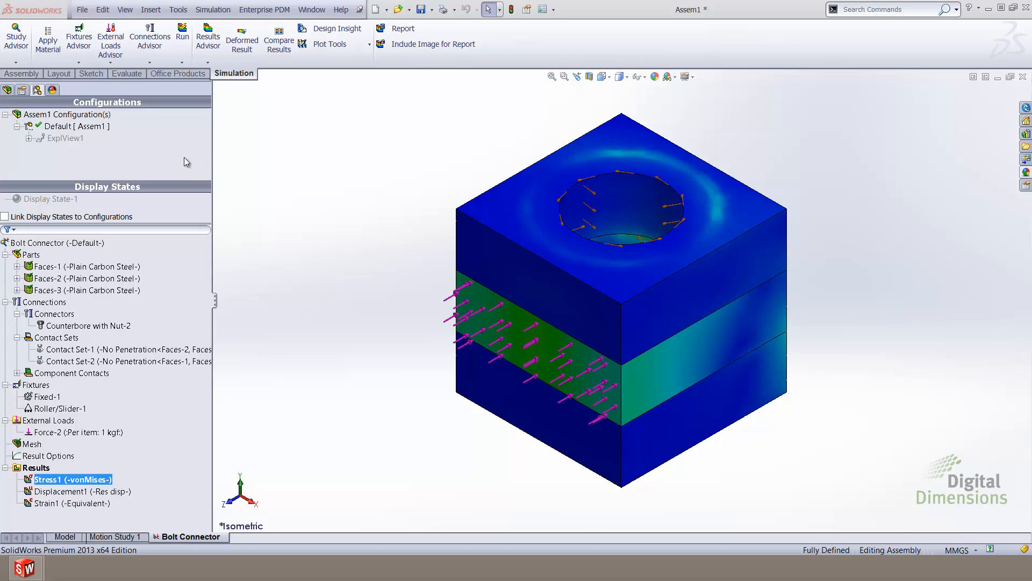
# Examine the three-block study's counterbore-with-nut definition, including its top and bottom hole edges, pre-load and bolt series faces.
pyautogui.click(163, 363)
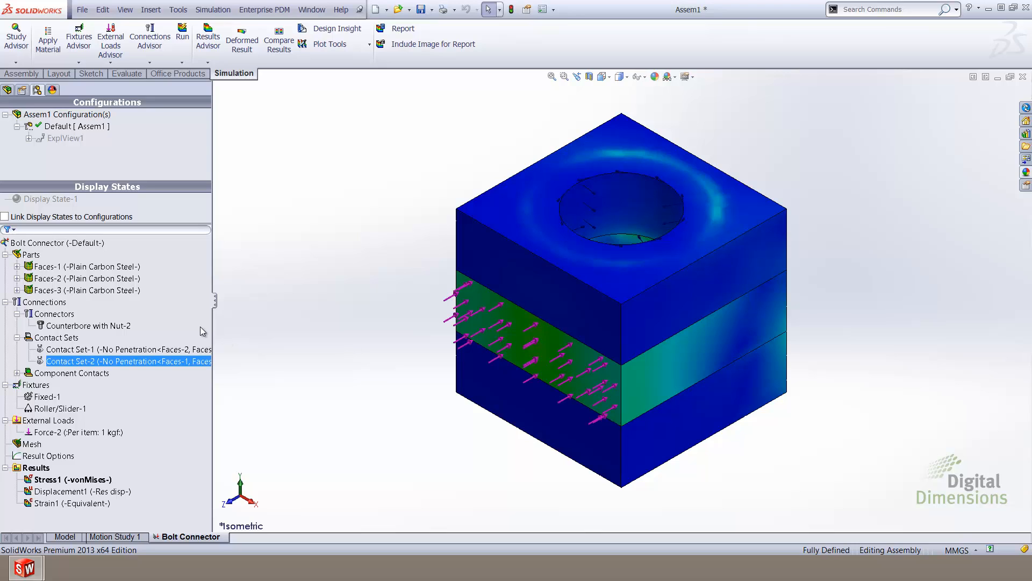
pyautogui.rightClick(131, 327)
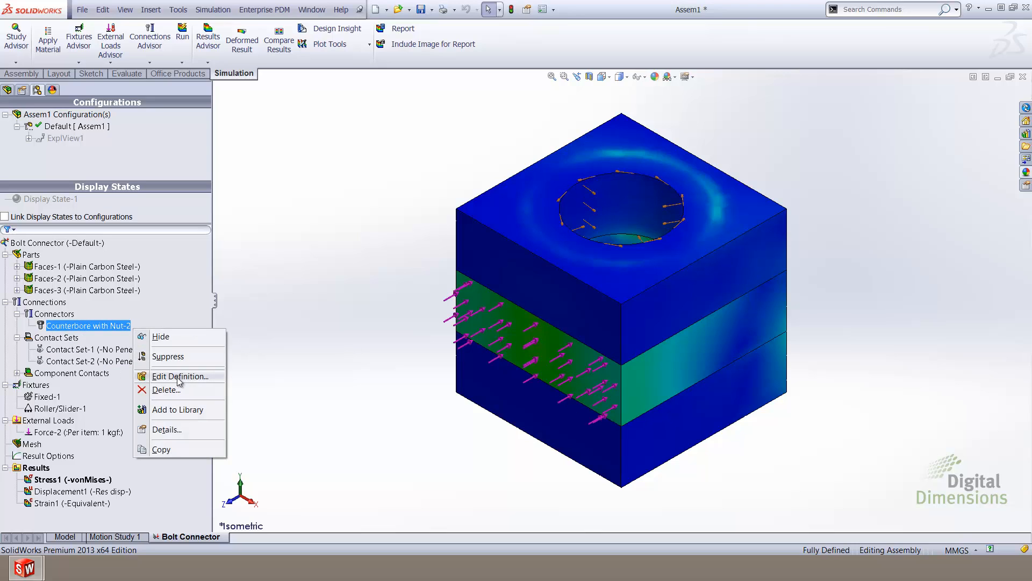
pyautogui.click(176, 377)
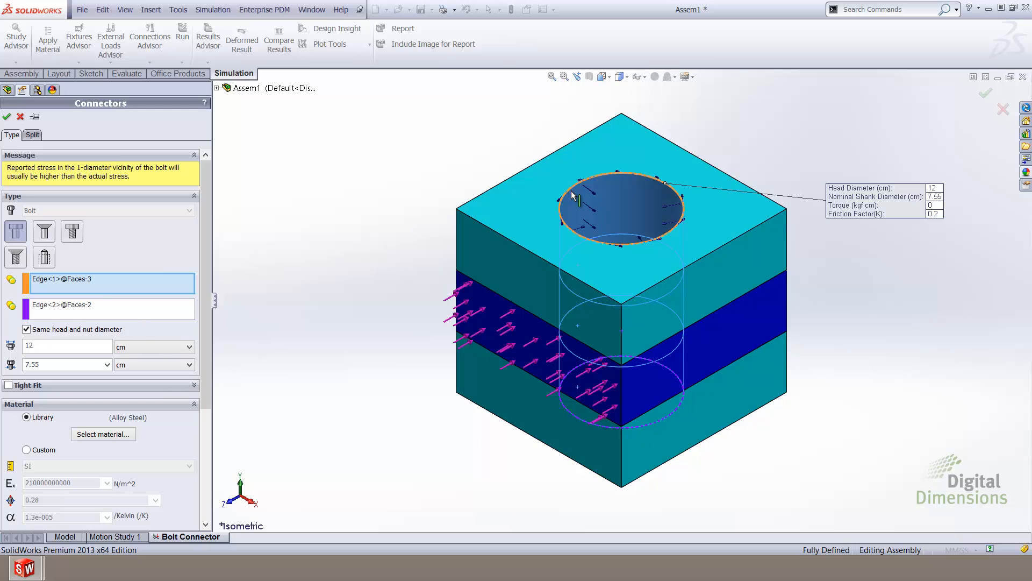
pyautogui.click(137, 315)
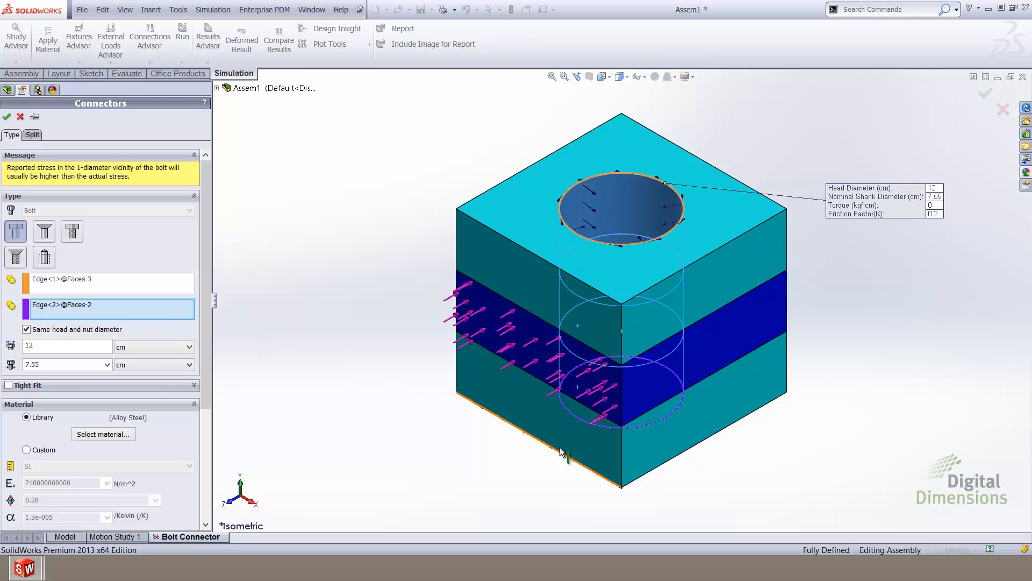
pyautogui.moveTo(558, 399); pyautogui.dragTo(557, 301, button='middle')
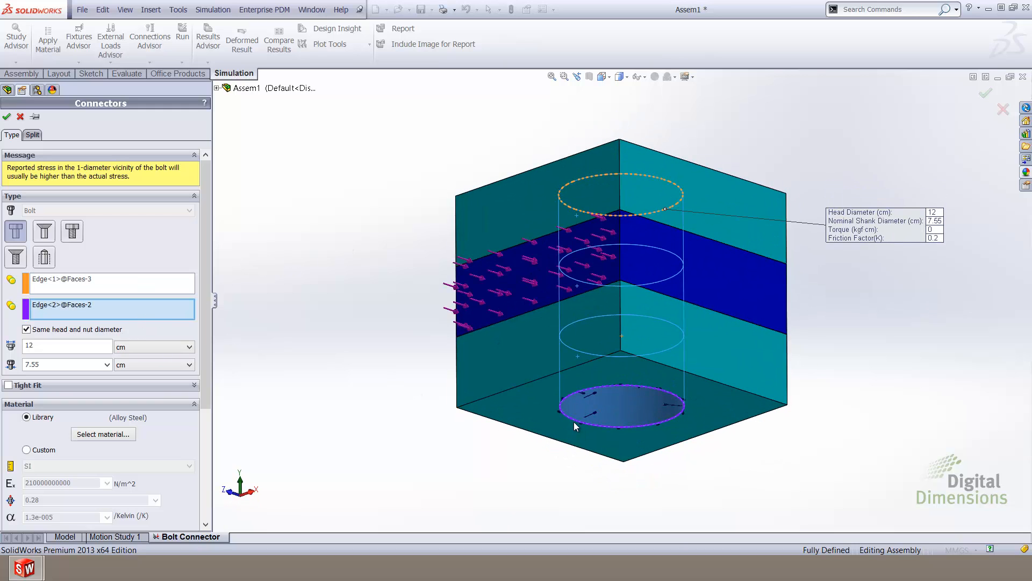
pyautogui.moveTo(207, 283); pyautogui.dragTo(209, 405)
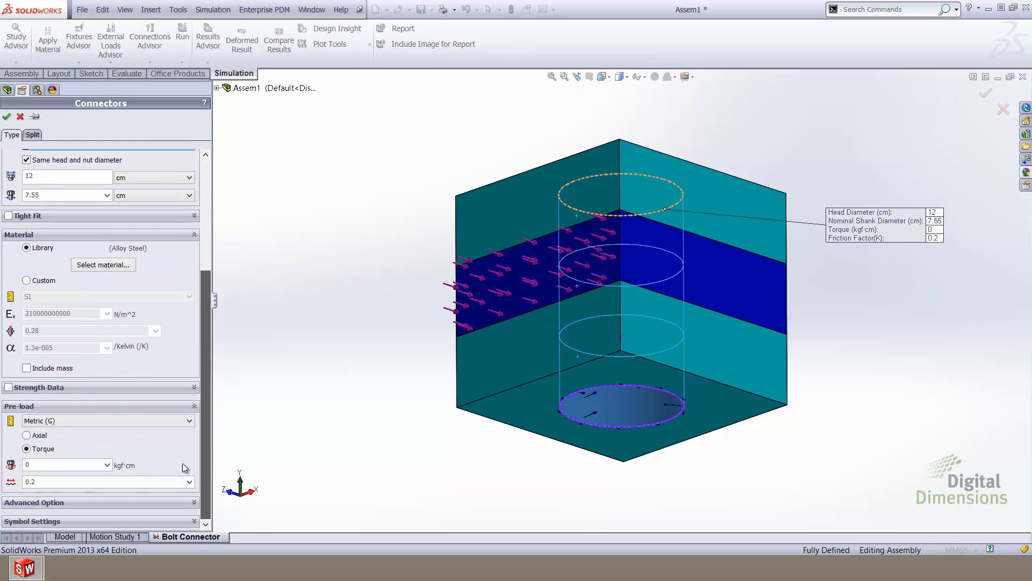
pyautogui.click(46, 502)
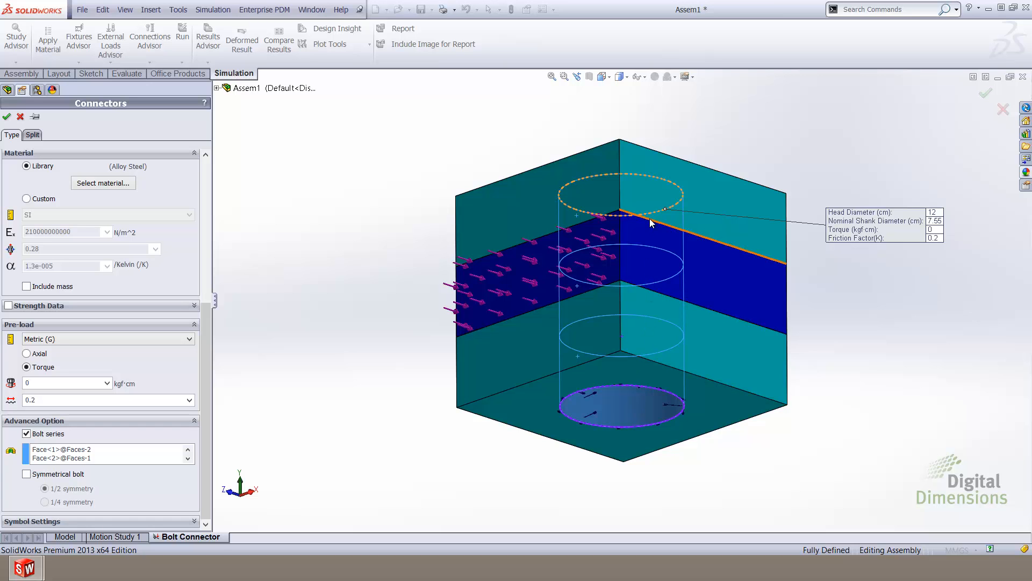
pyautogui.moveTo(674, 140); pyautogui.dragTo(649, 369, button='middle')
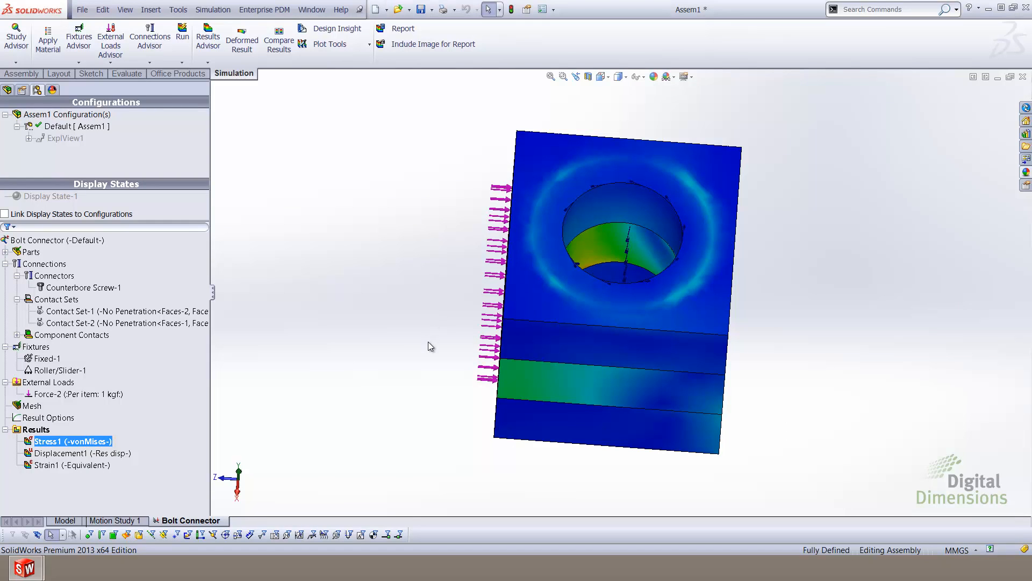
# Examine the counterbore screw connector's head edge, threaded face and advanced options in its definition.
pyautogui.moveTo(429, 342); pyautogui.dragTo(448, 411, button='middle')
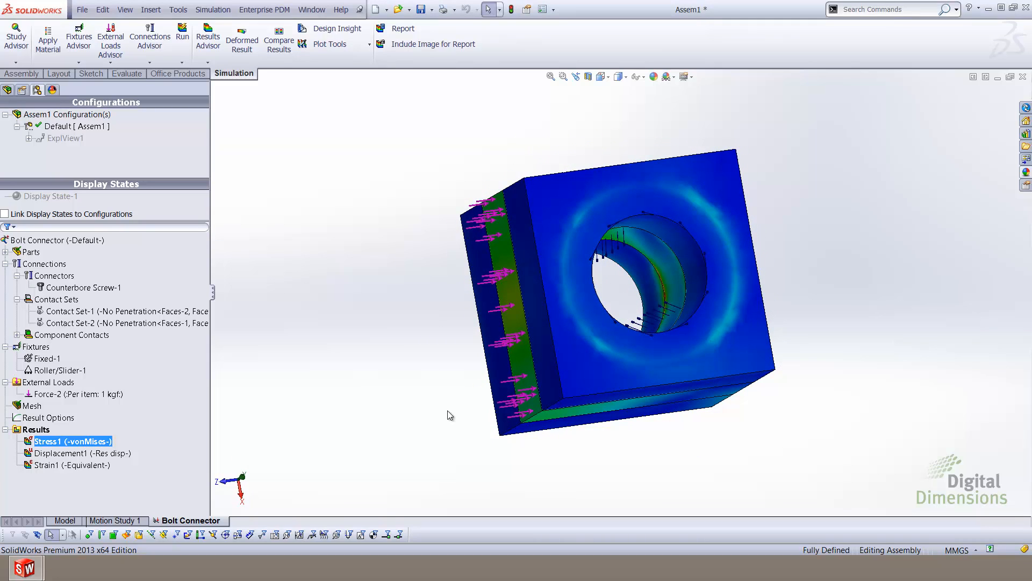
pyautogui.rightClick(104, 290)
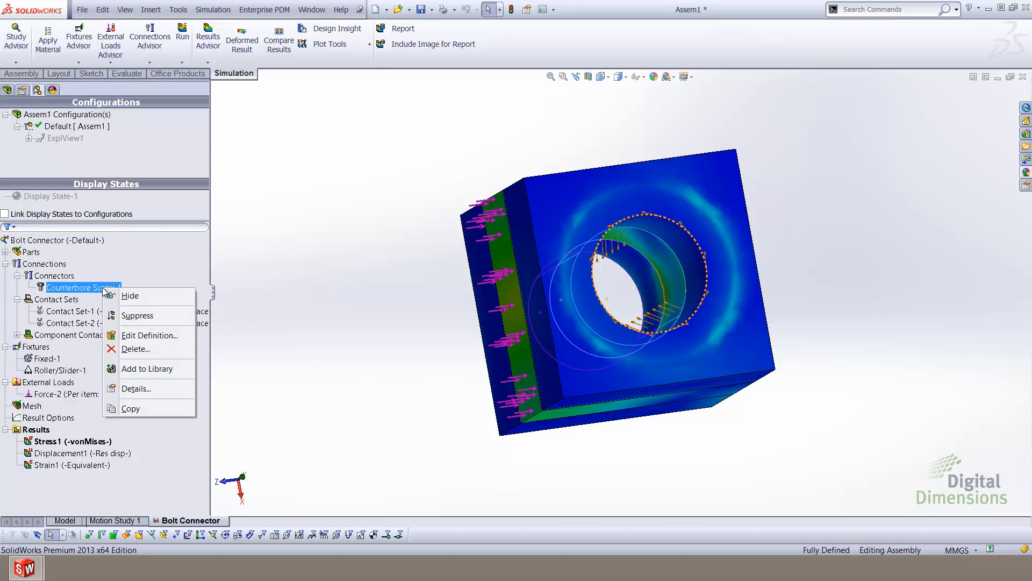
pyautogui.click(129, 336)
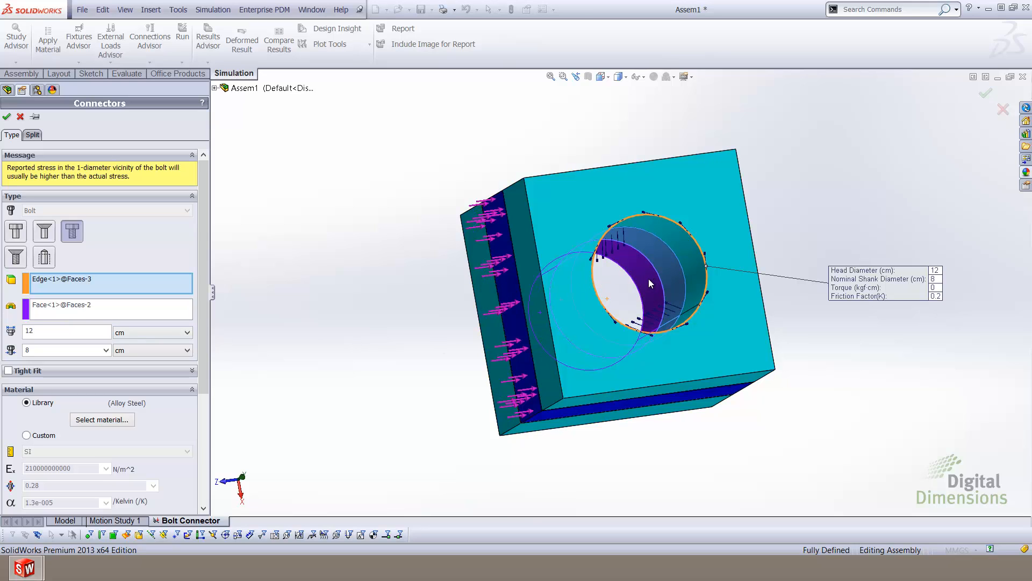
pyautogui.moveTo(200, 244); pyautogui.dragTo(202, 396)
pyautogui.click(43, 490)
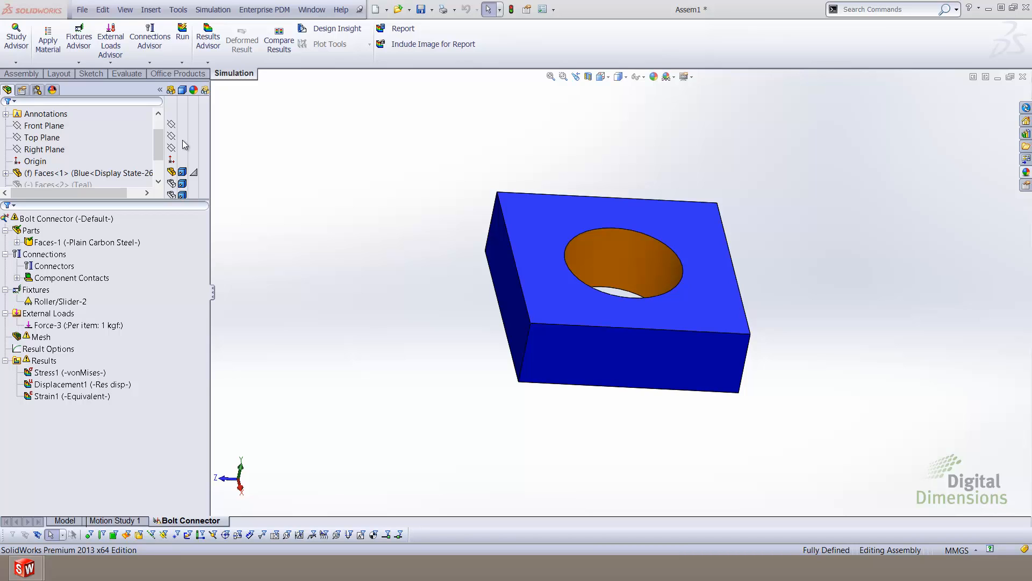
# Try to define a foundation bolt connector from the block's upper hole edge with the Top Plane as target plane.
pyautogui.moveTo(548, 416); pyautogui.dragTo(576, 242, button='middle')
pyautogui.click(80, 267)
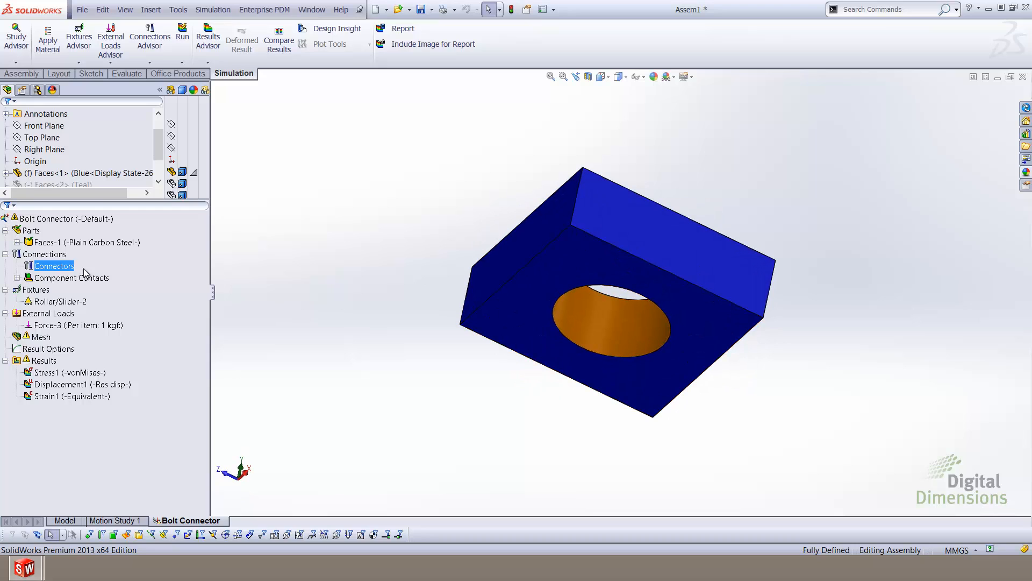
pyautogui.rightClick(54, 265)
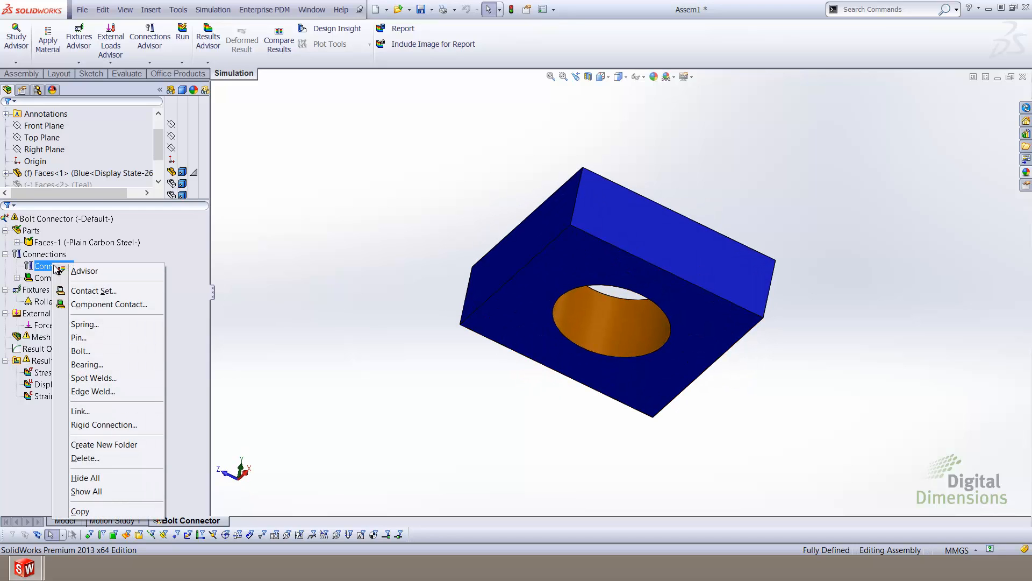
pyautogui.click(87, 351)
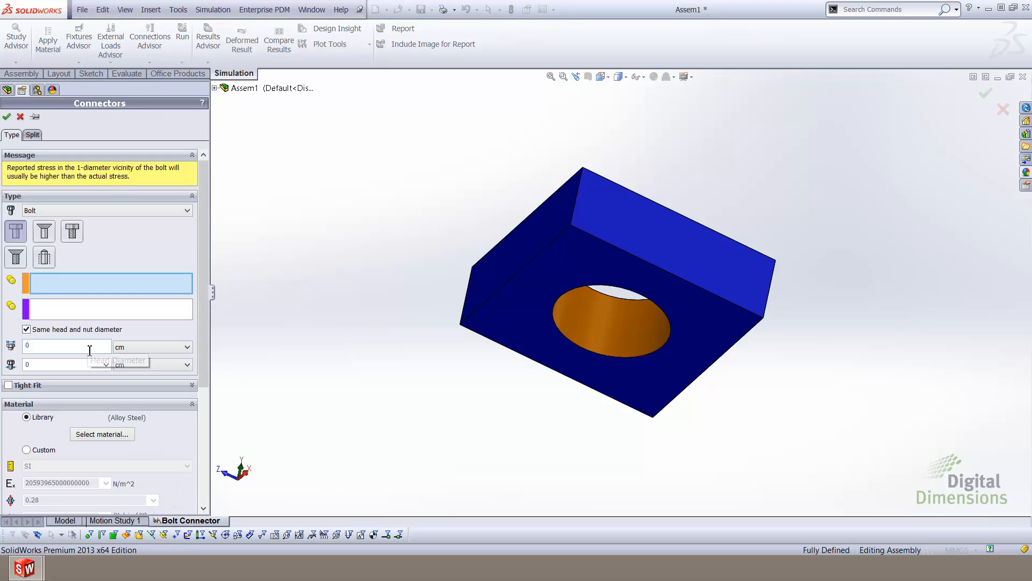
pyautogui.click(46, 266)
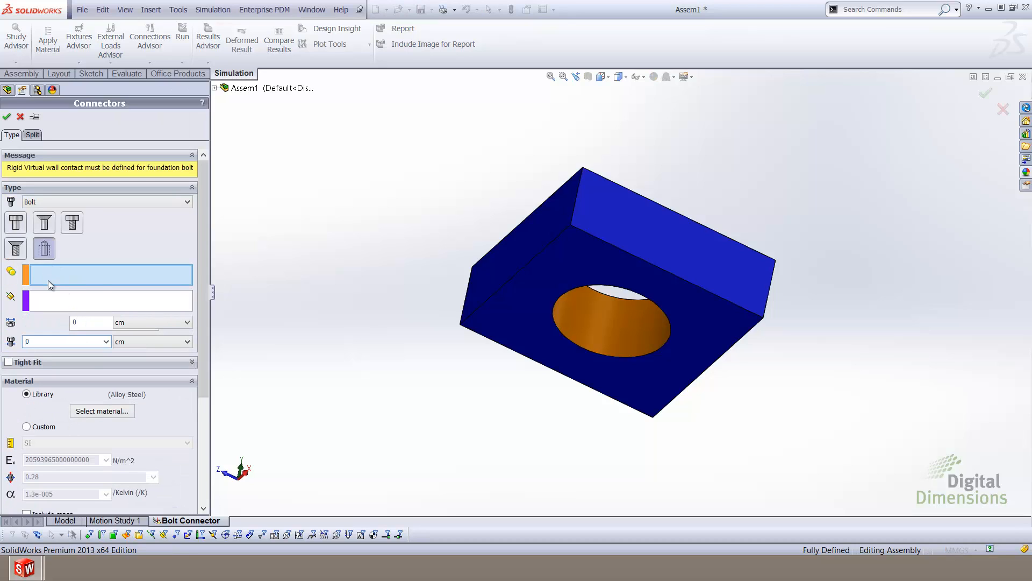
pyautogui.click(622, 304)
pyautogui.click(80, 306)
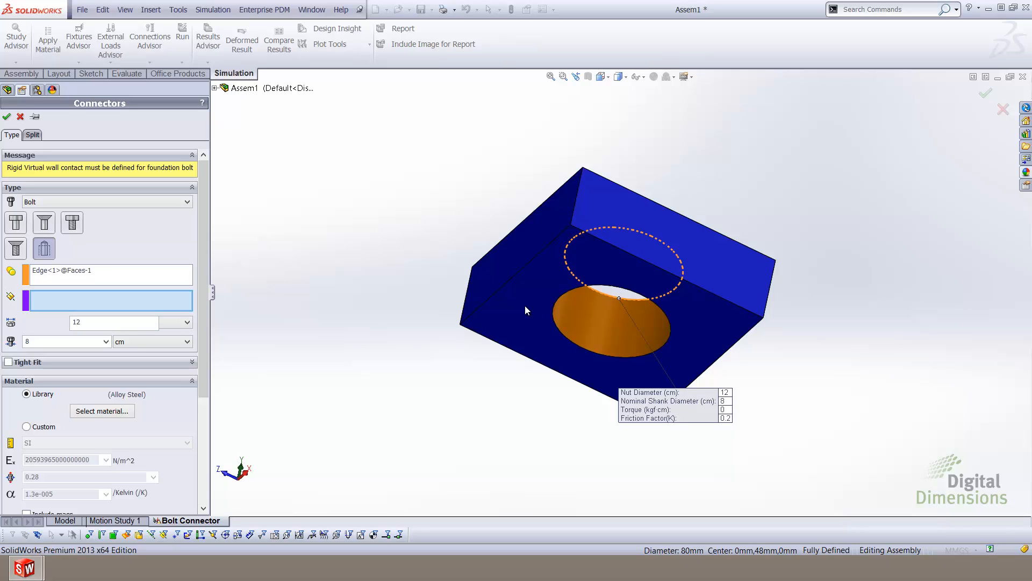
pyautogui.click(215, 88)
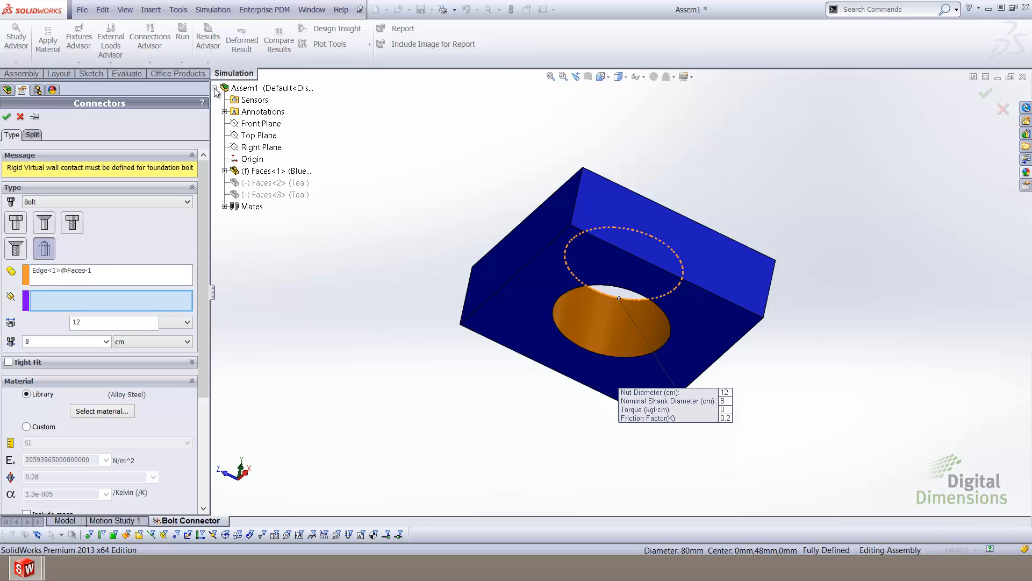
pyautogui.click(257, 140)
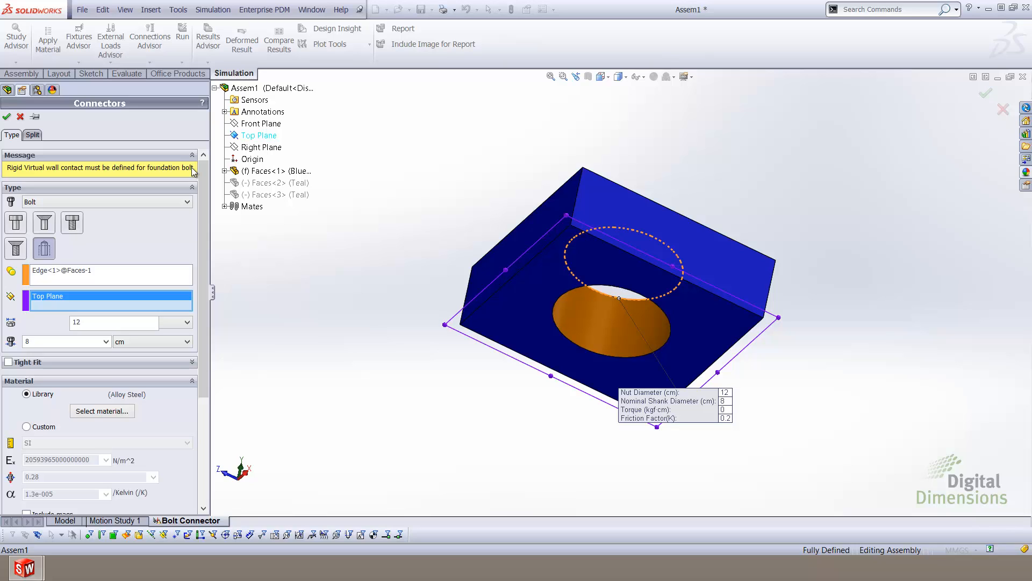
pyautogui.click(21, 118)
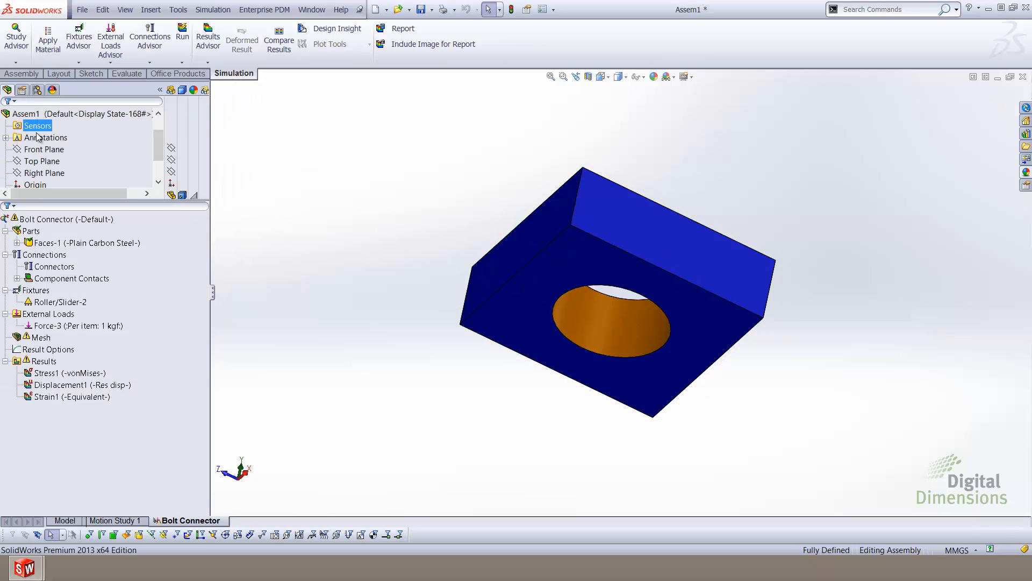
# Define a rigid Virtual Wall contact set between the block's bottom face and the Top Plane.
pyautogui.click(42, 161)
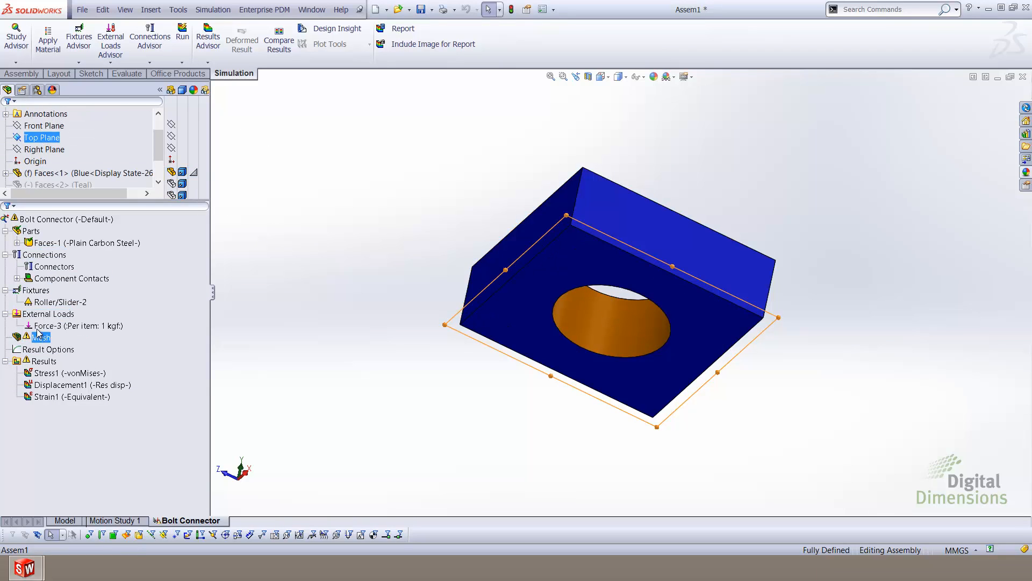
pyautogui.rightClick(43, 266)
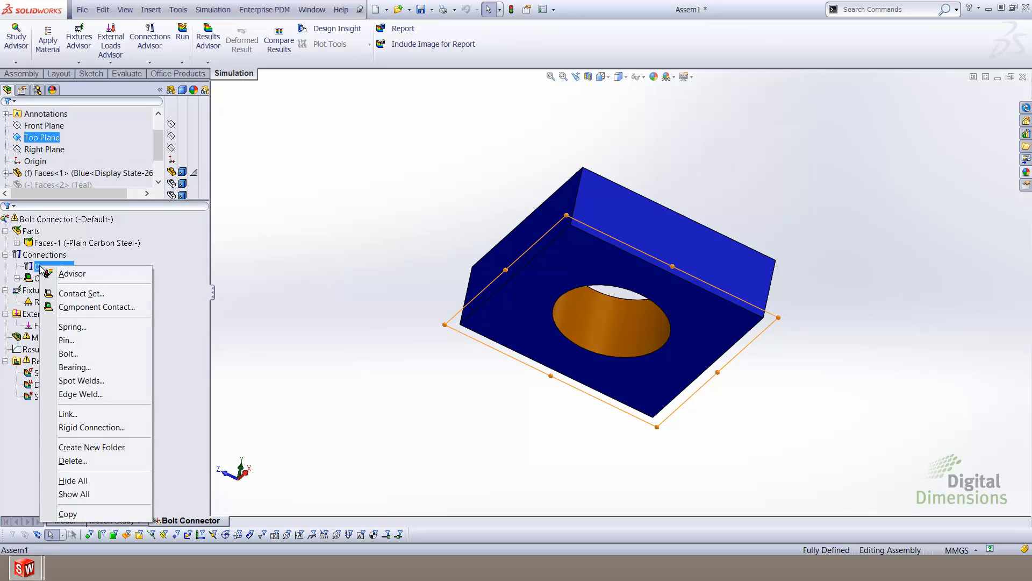
pyautogui.click(70, 293)
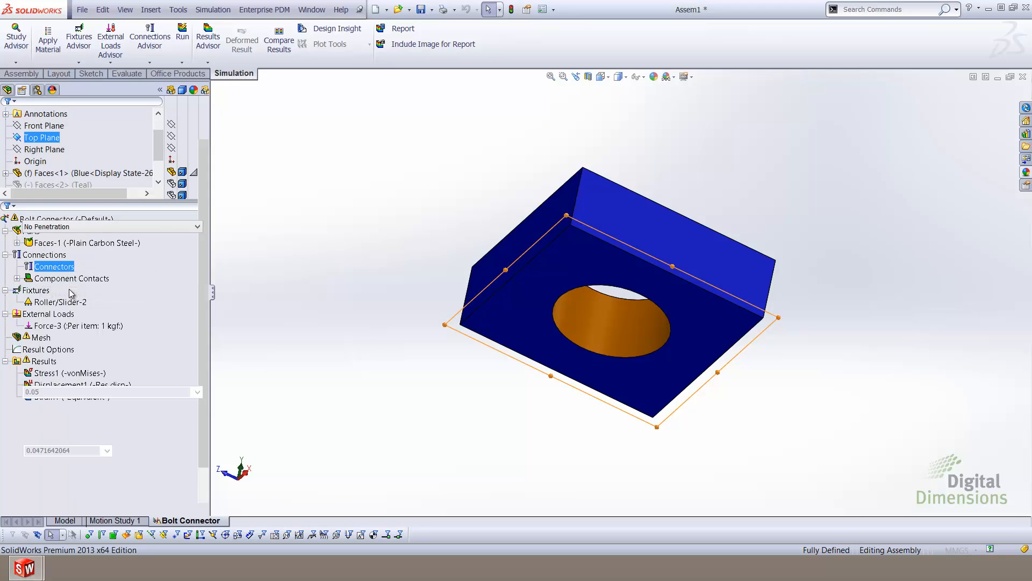
pyautogui.click(76, 226)
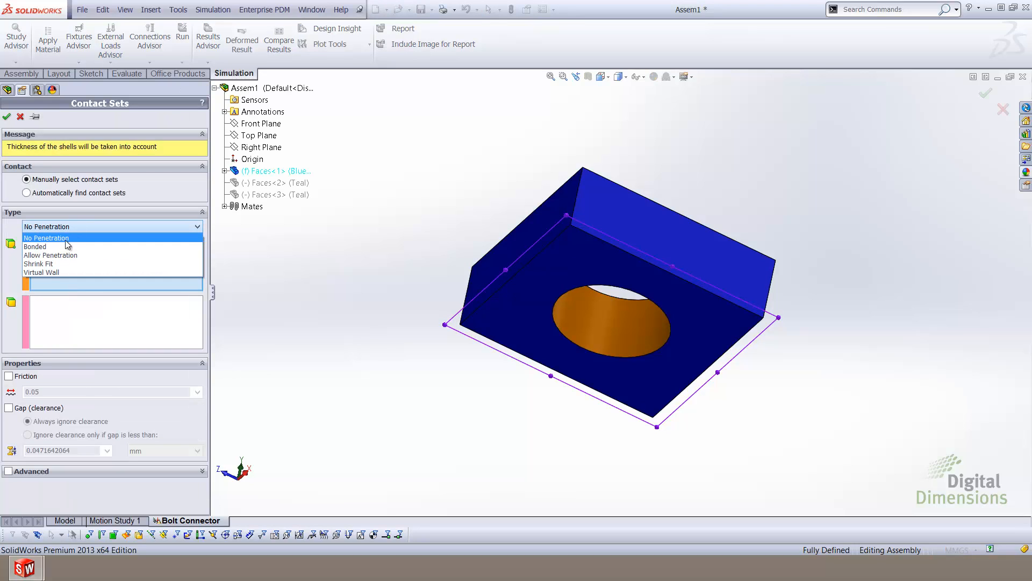
pyautogui.click(48, 273)
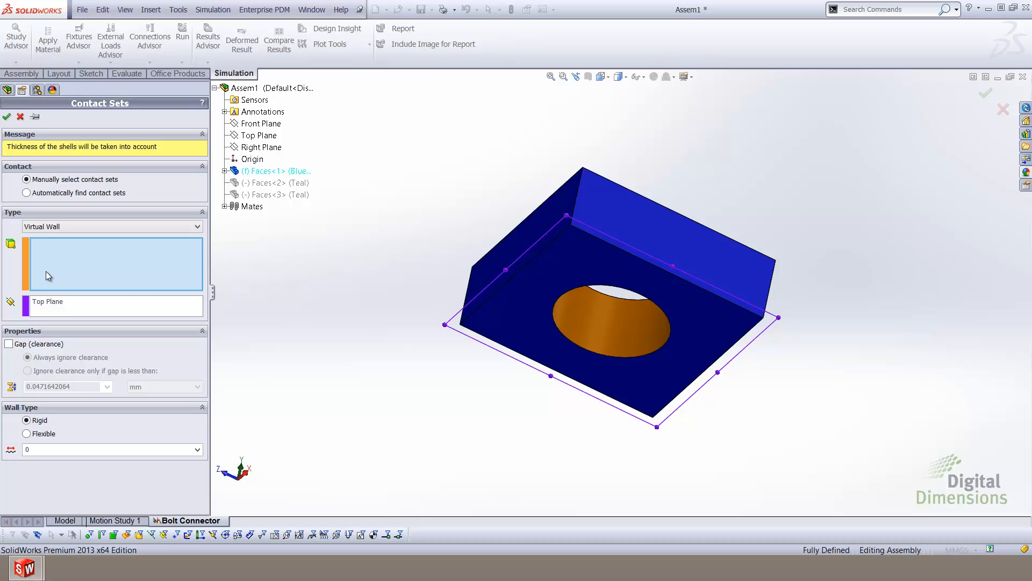
pyautogui.click(514, 316)
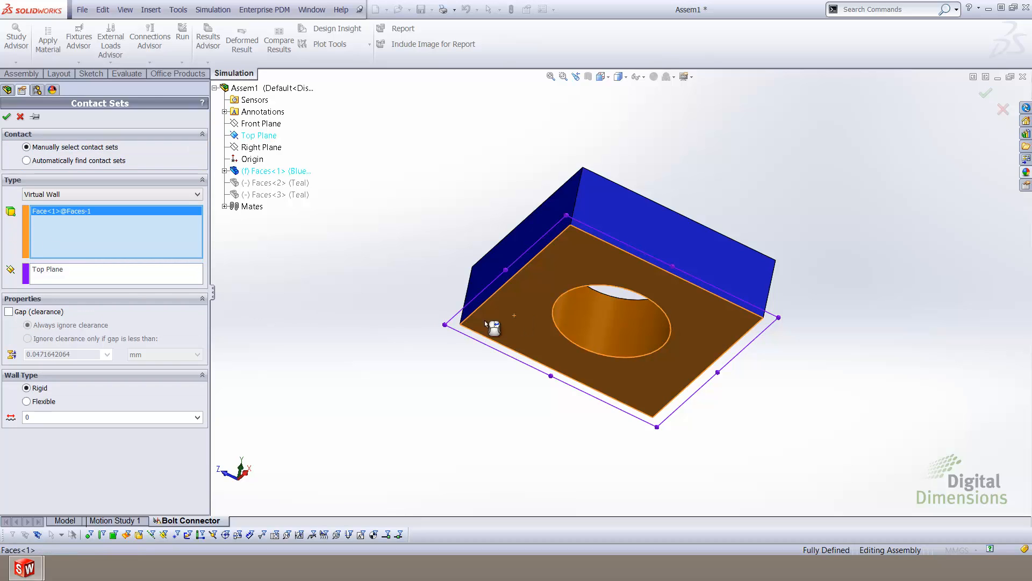
pyautogui.click(6, 117)
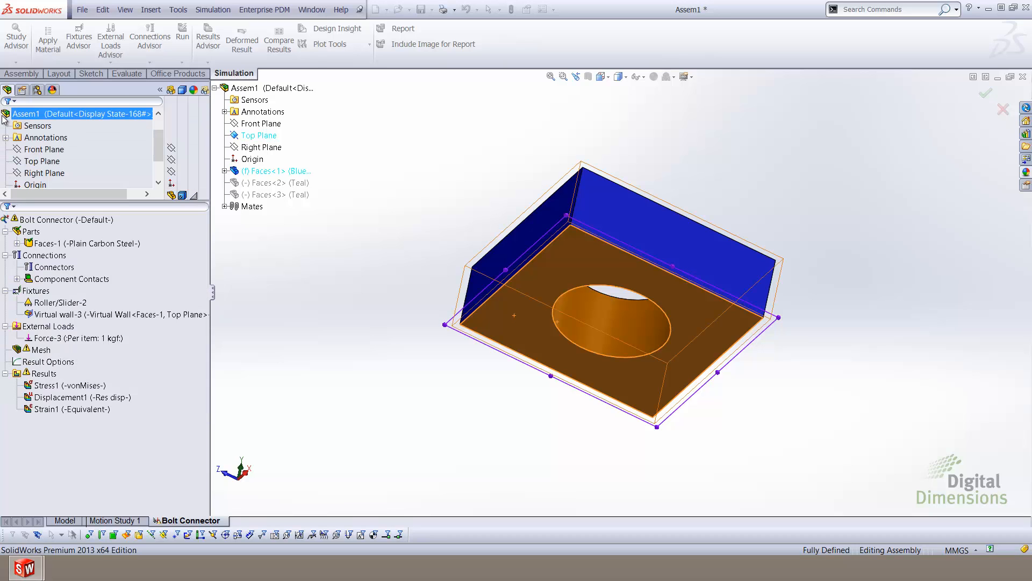
# Add a foundation bolt connector from the block's upper hole edge with the Top Plane as target plane.
pyautogui.click(35, 185)
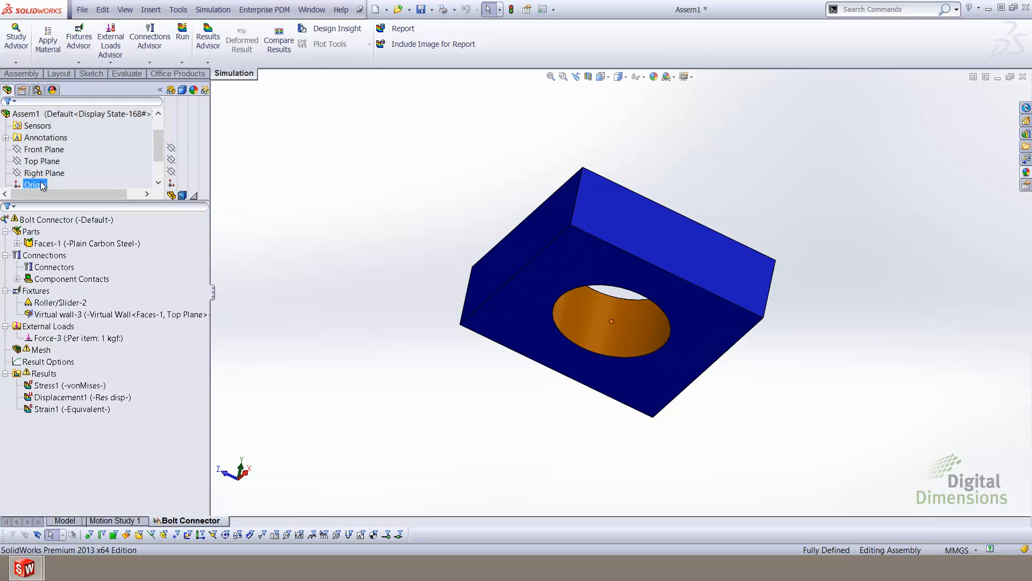
pyautogui.click(37, 291)
pyautogui.click(46, 267)
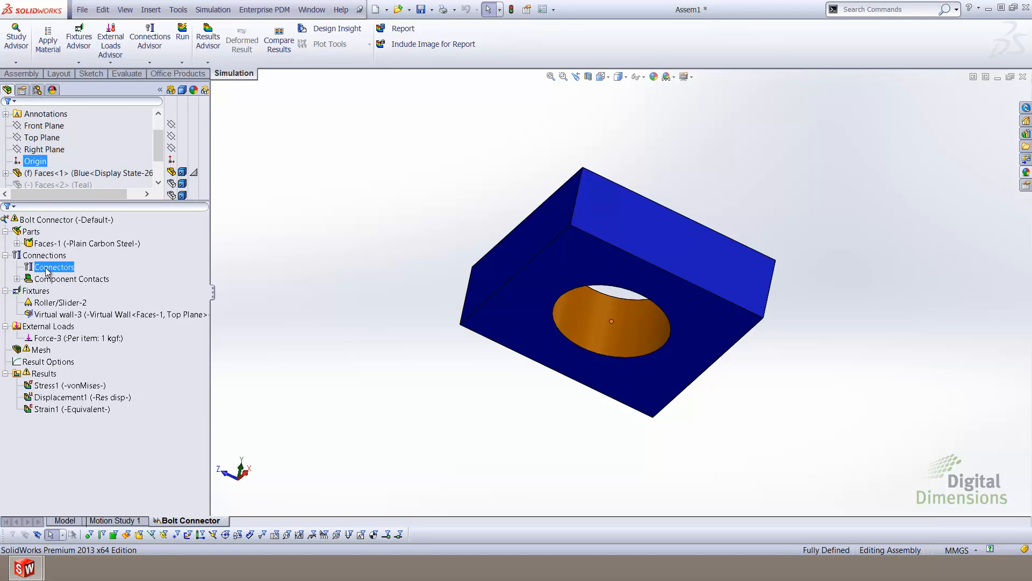
pyautogui.rightClick(46, 267)
pyautogui.click(78, 356)
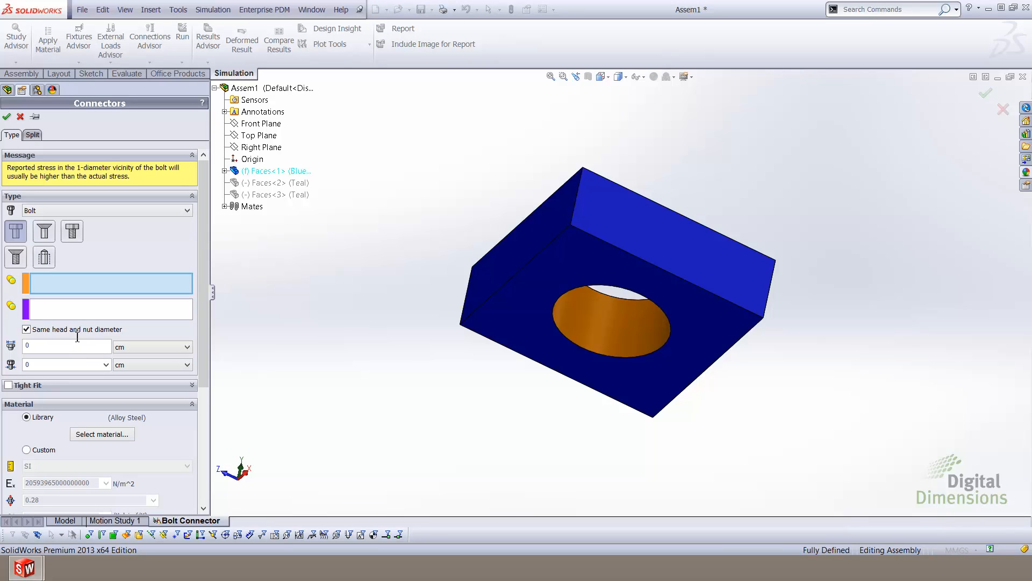
pyautogui.click(44, 257)
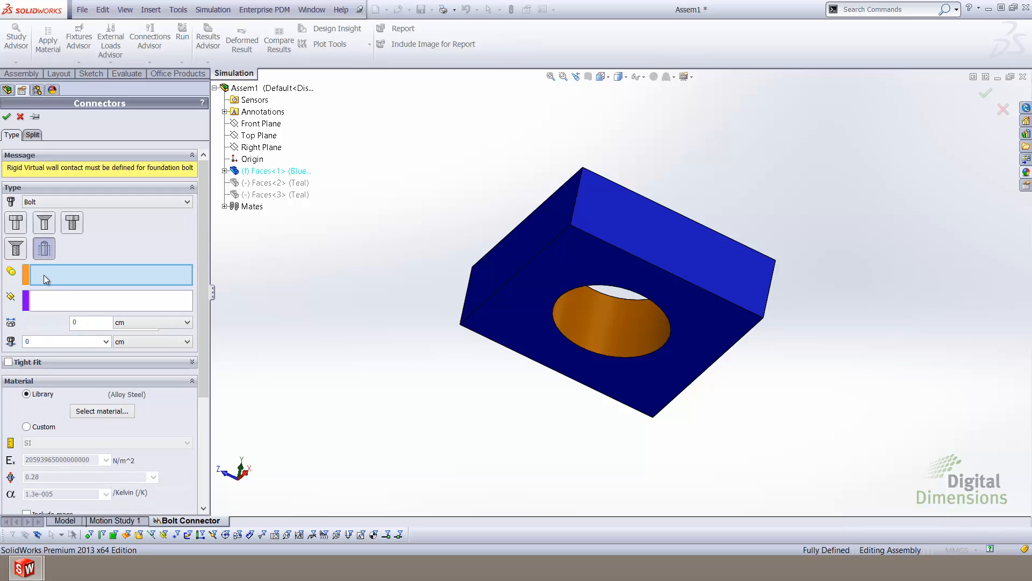
pyautogui.click(615, 300)
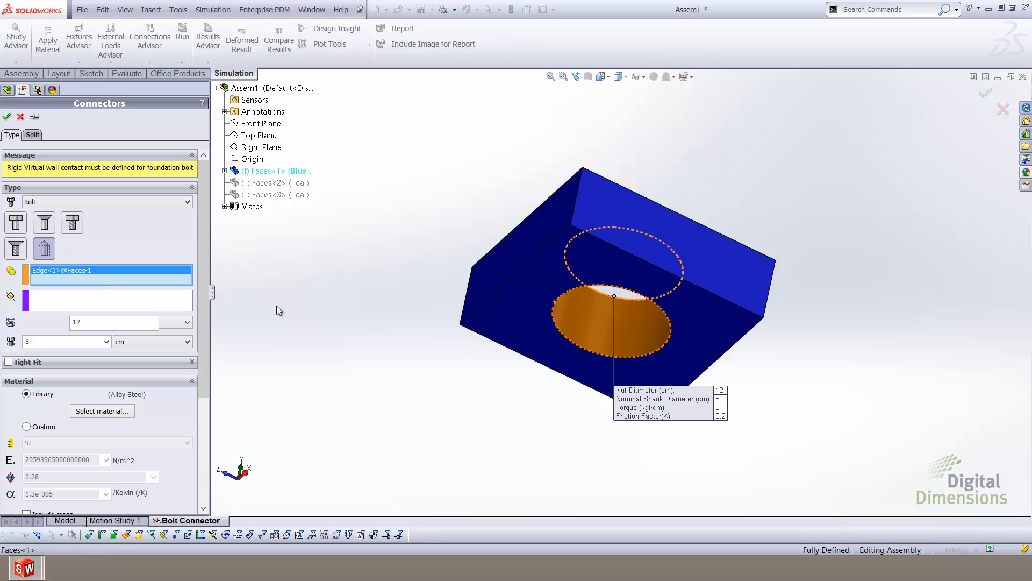
pyautogui.click(133, 302)
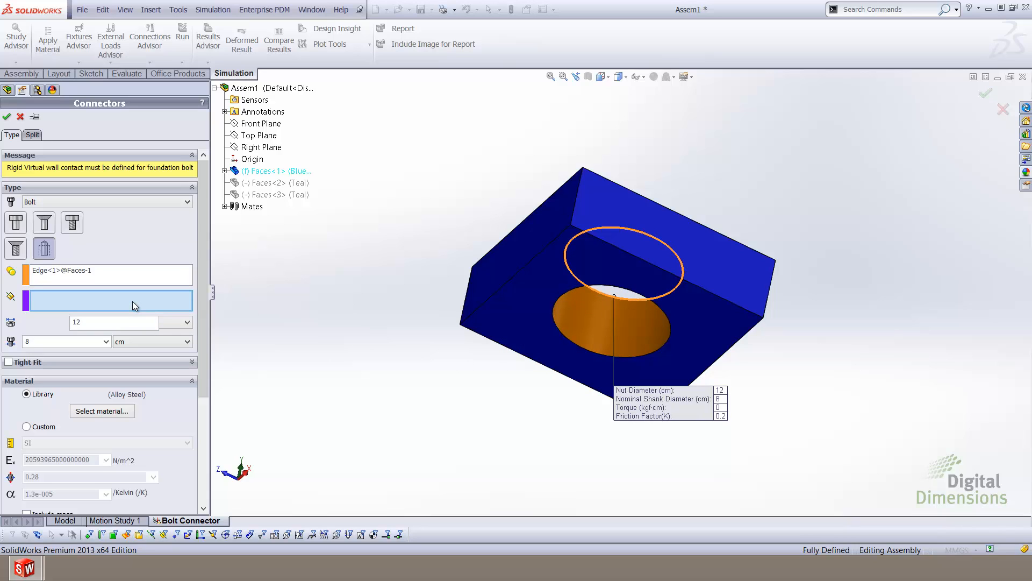
pyautogui.click(258, 136)
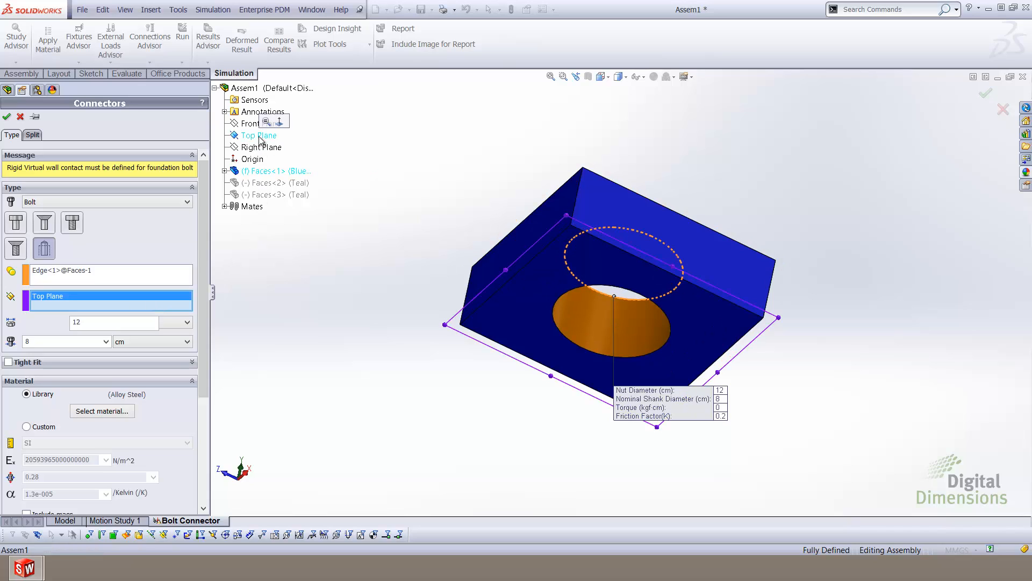
pyautogui.click(6, 117)
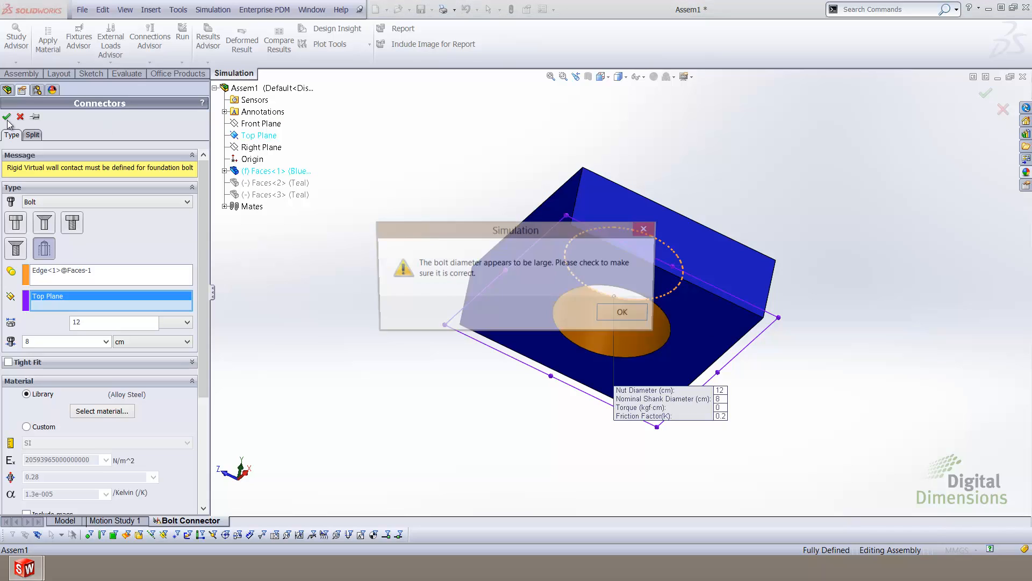
pyautogui.click(622, 311)
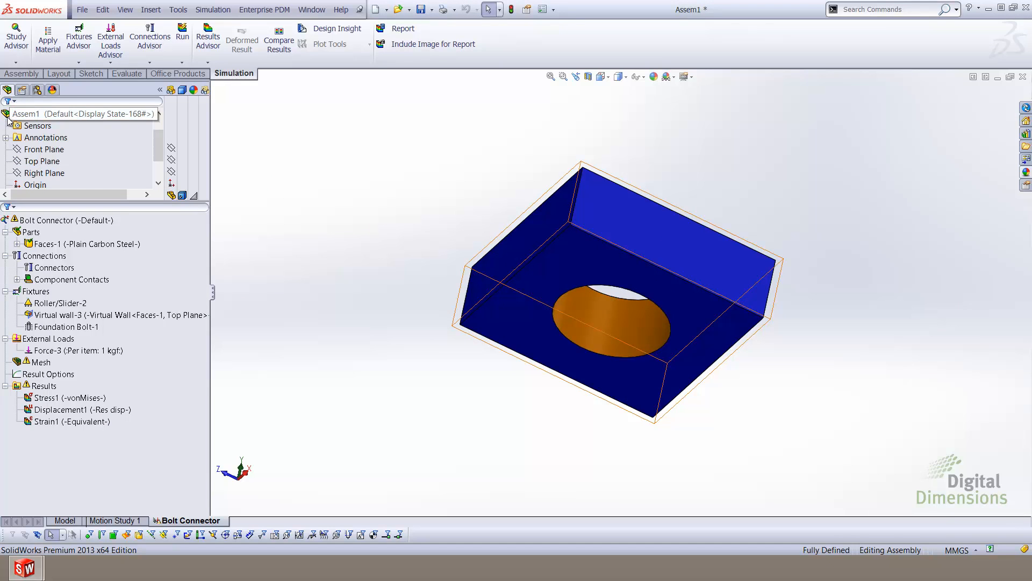
# Review which geometry the foundation bolt, virtual wall and roller/slider fixture are applied to.
pyautogui.click(75, 327)
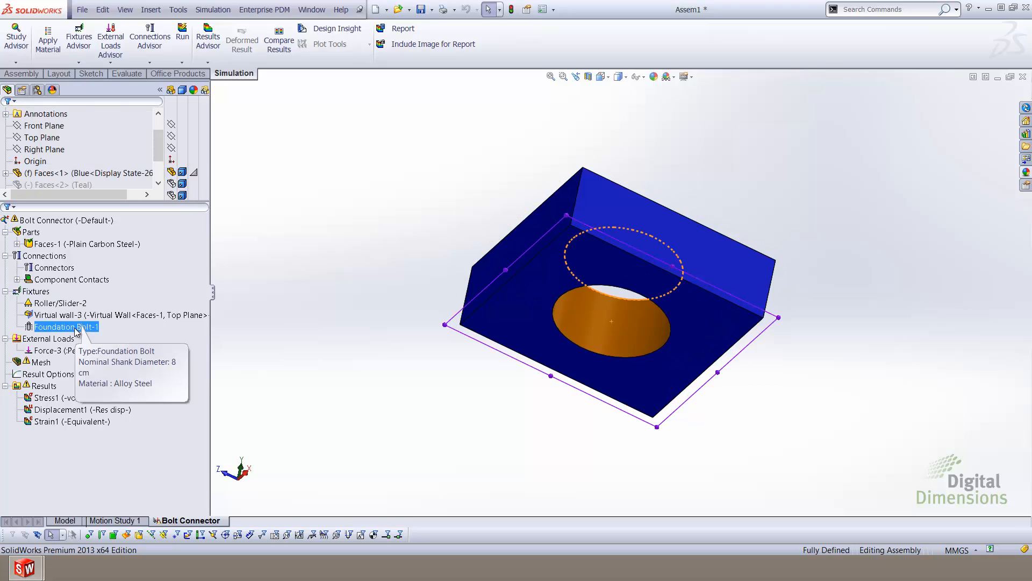
pyautogui.click(74, 317)
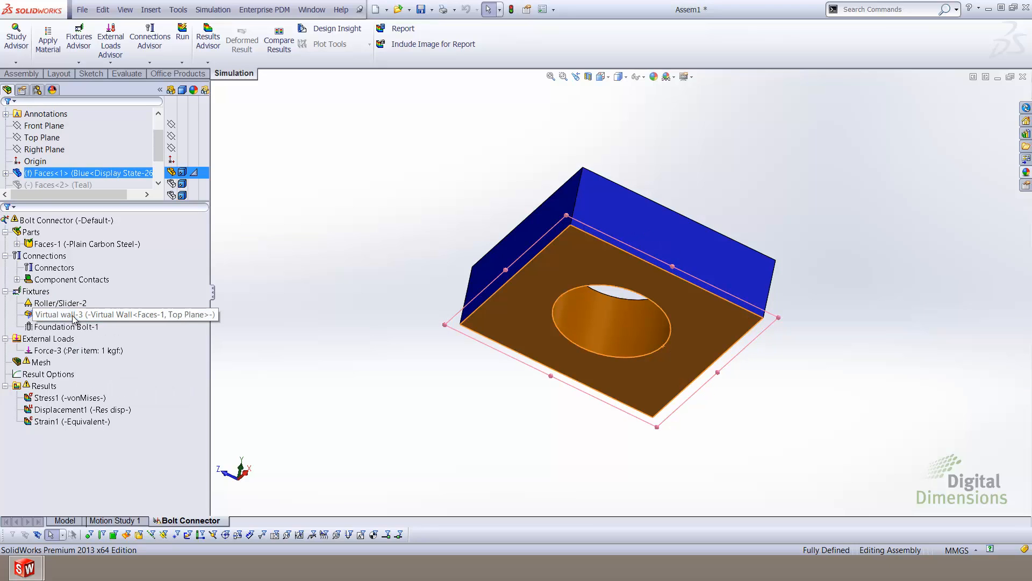
pyautogui.click(70, 304)
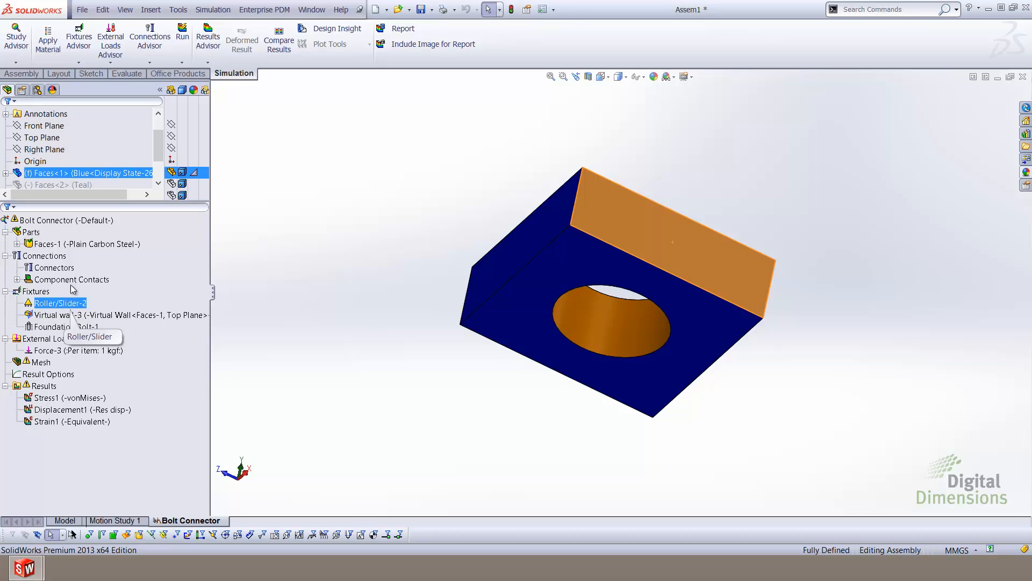
# Run the Bolt Connector study and examine the von Mises stress plot around the block's top hole.
pyautogui.rightClick(74, 221)
pyautogui.click(98, 242)
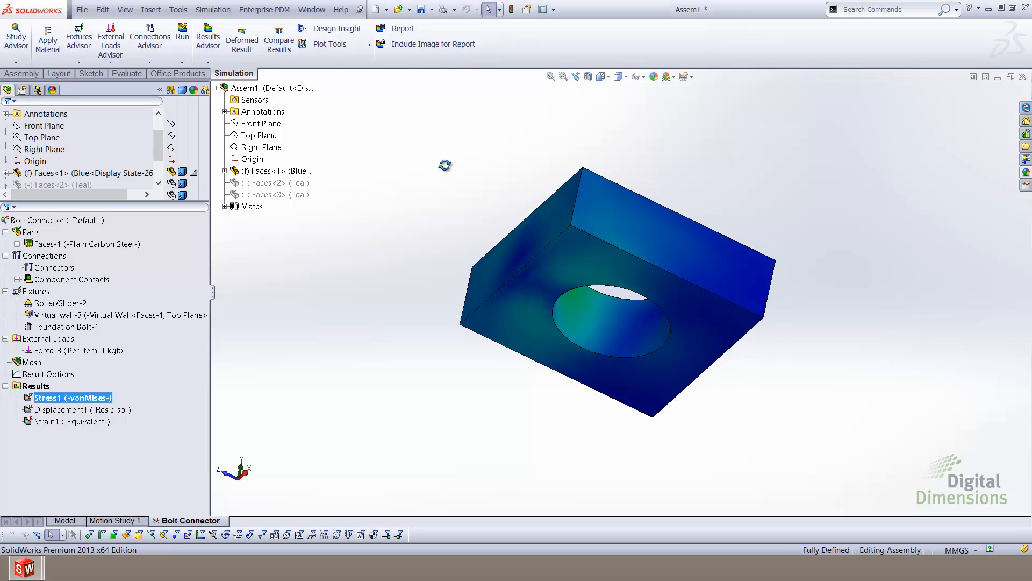
pyautogui.moveTo(444, 165); pyautogui.dragTo(463, 406, button='middle')
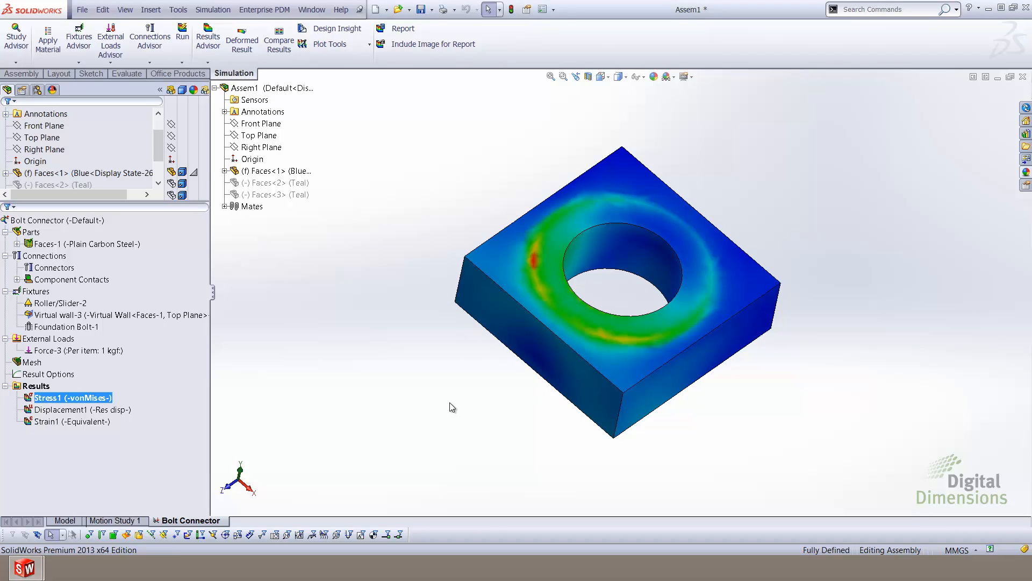
pyautogui.moveTo(449, 402); pyautogui.dragTo(400, 314, button='middle')
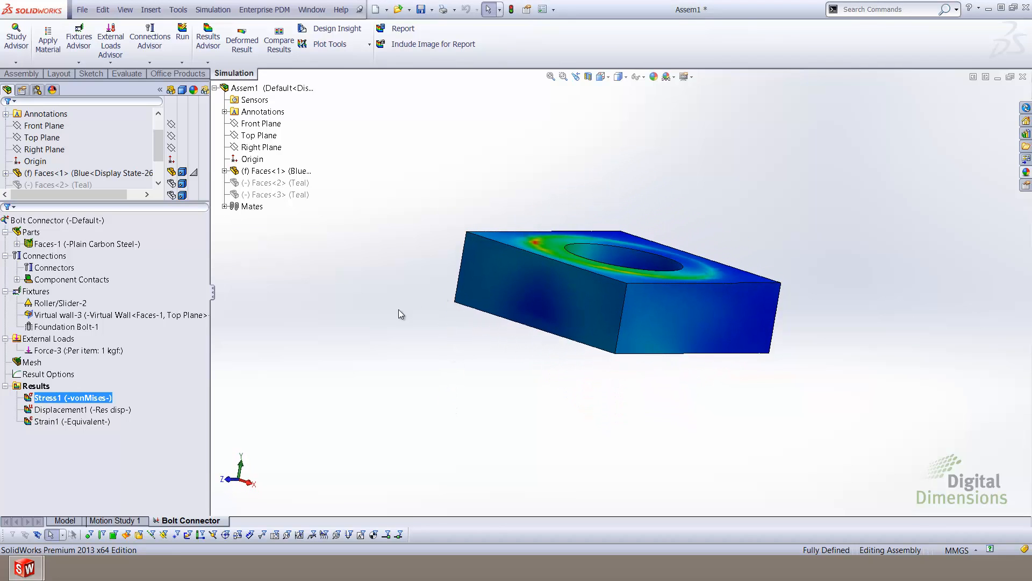
# List the pin/bolt/bearing forces for all bolts and review the foundation bolt's shear, axial and bending values.
pyautogui.rightClick(73, 398)
pyautogui.rightClick(16, 386)
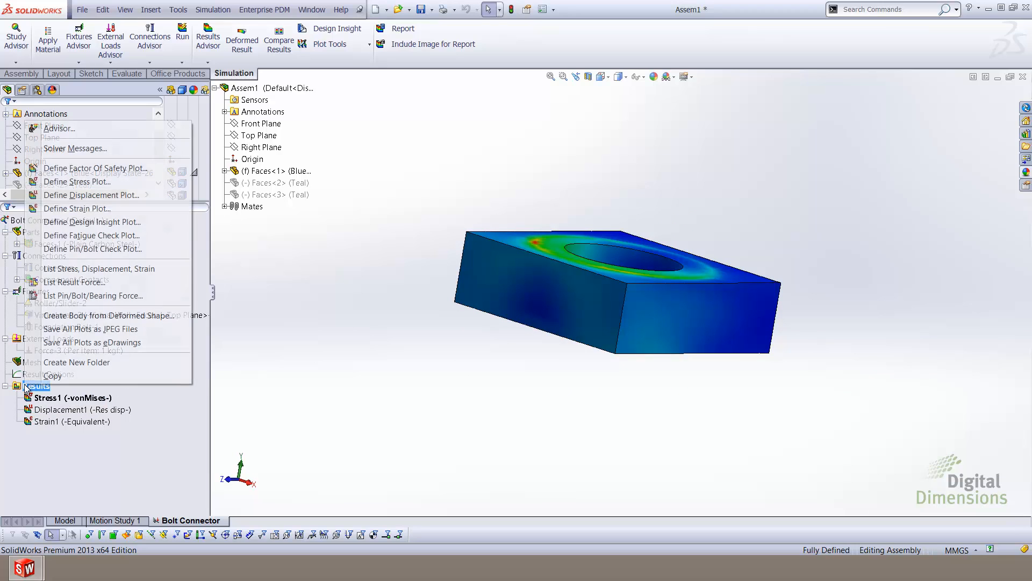
pyautogui.click(75, 295)
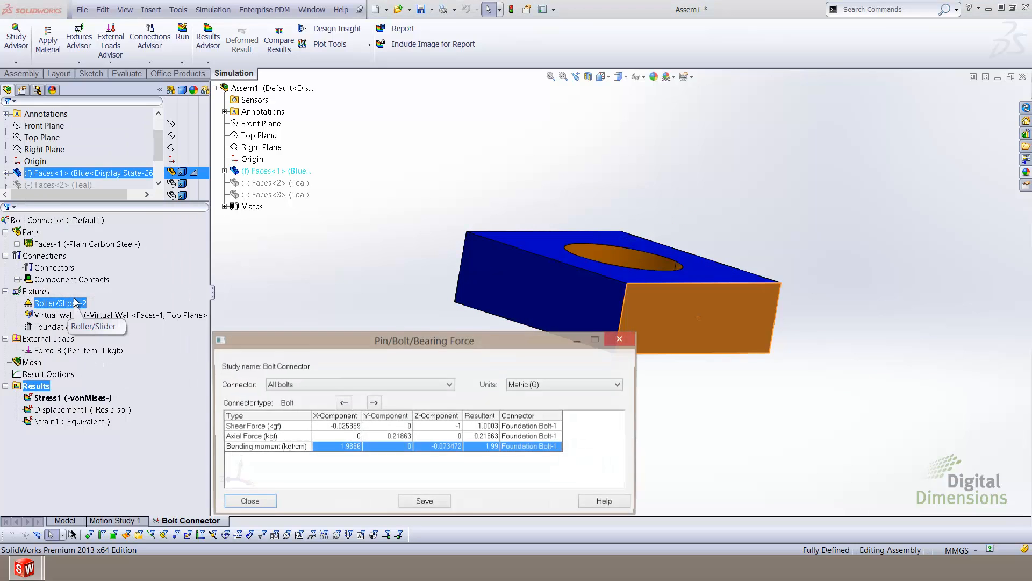
pyautogui.moveTo(295, 342); pyautogui.dragTo(291, 168)
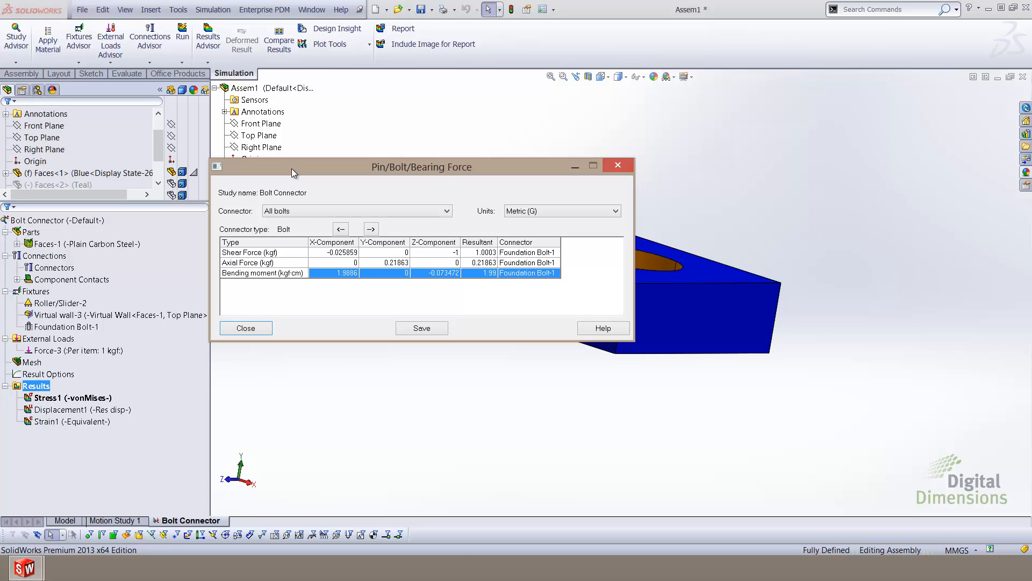
pyautogui.click(245, 328)
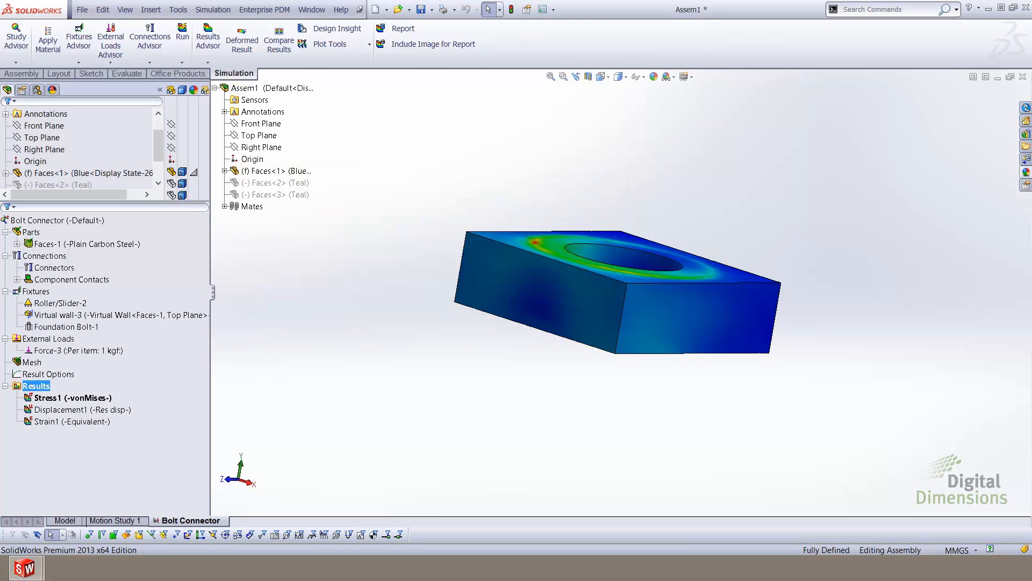